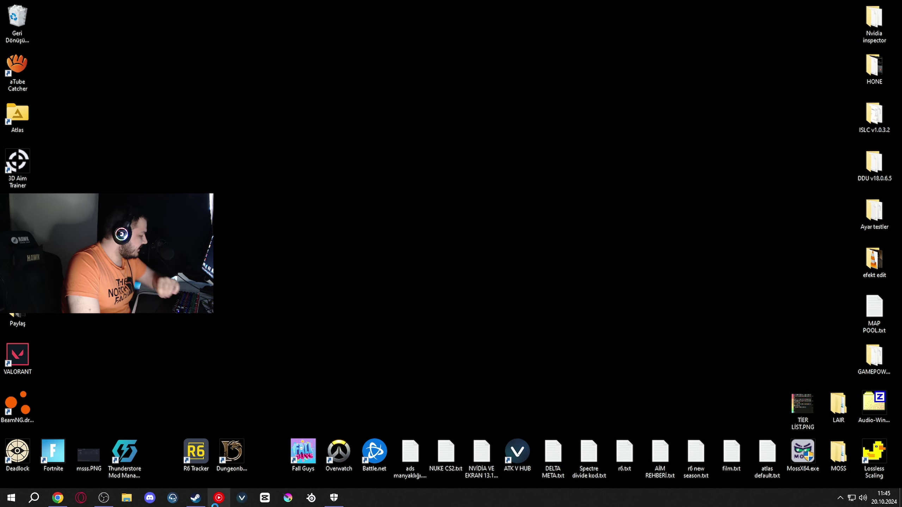
Search Windows for "exploit protection", open its settings and show the per-program settings list down to the RainbowSix.exe entry
click(332, 501)
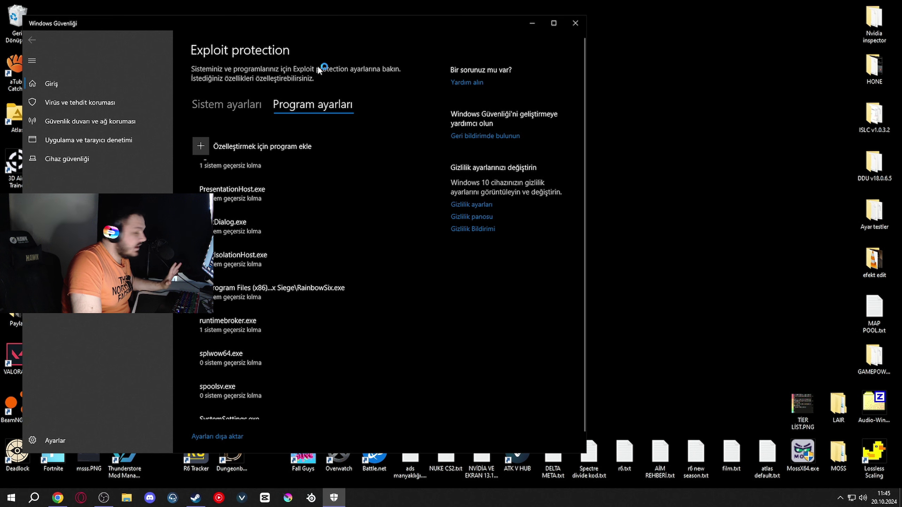
key(super)
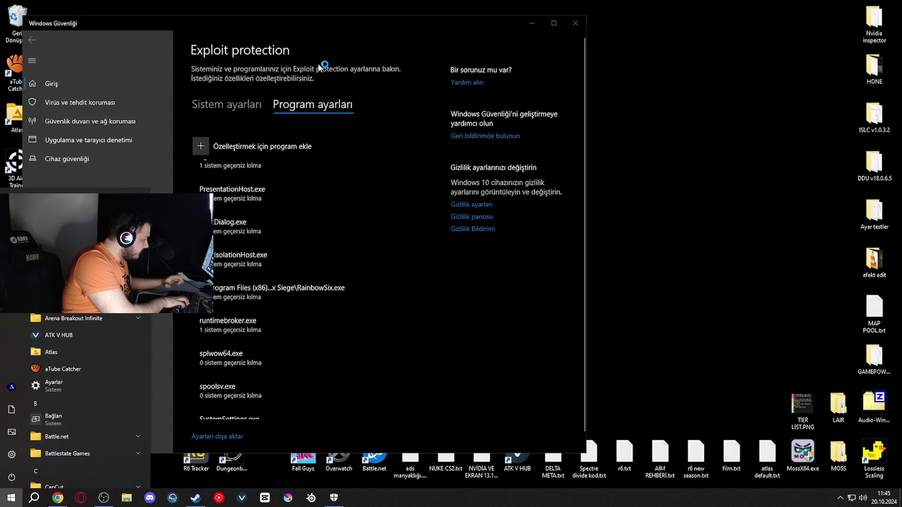
text(exploit protection)
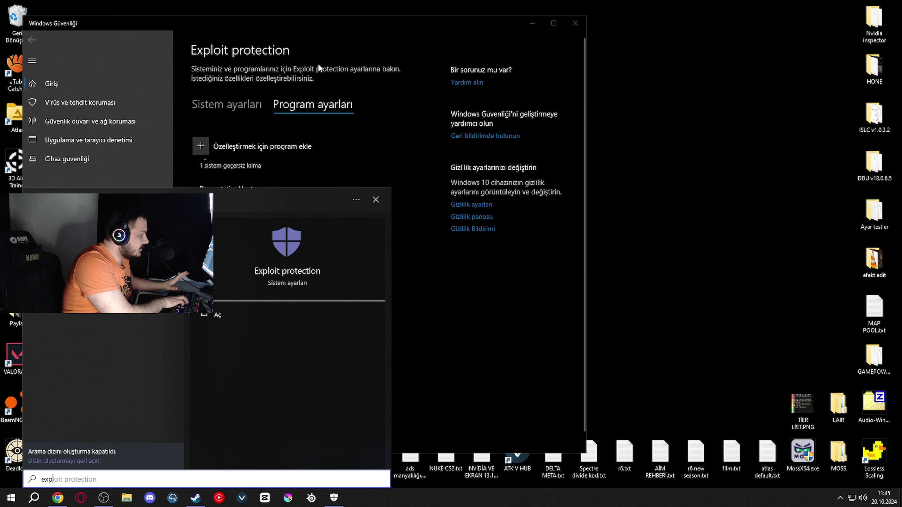
key(Return)
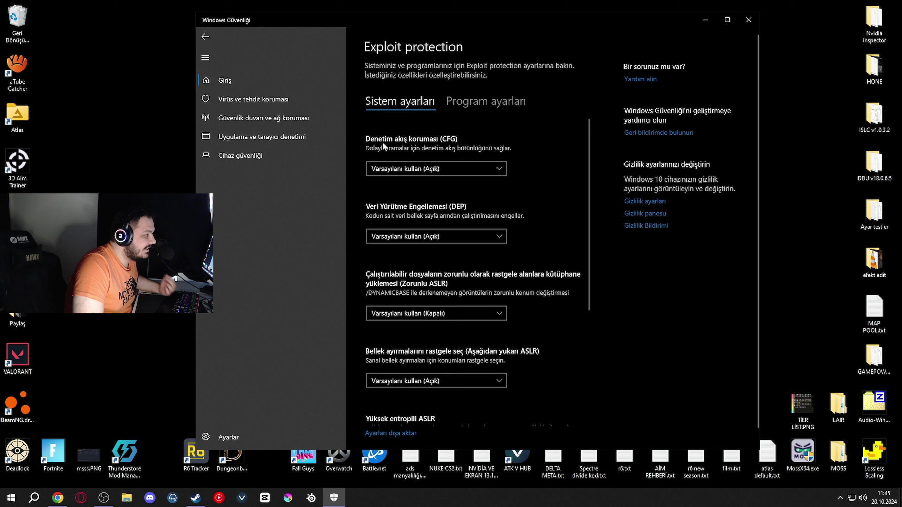
click(461, 101)
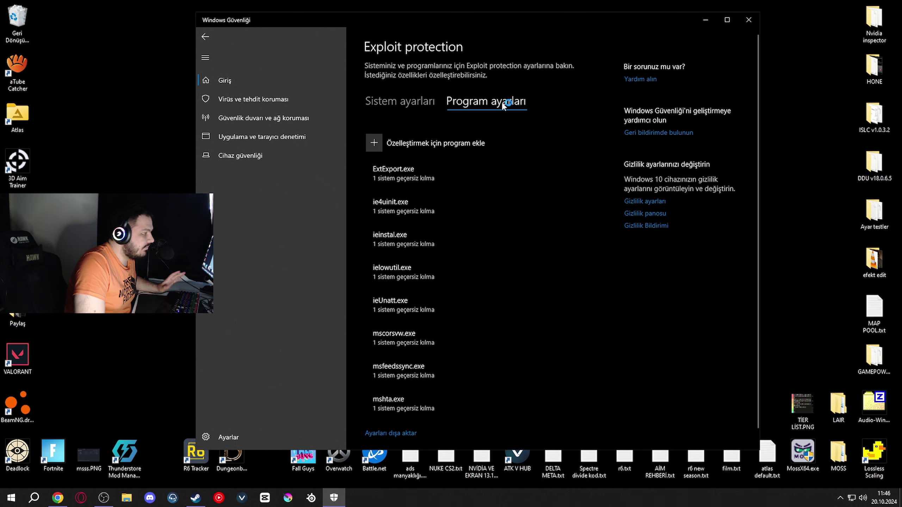
scroll(563, 246, down, 3)
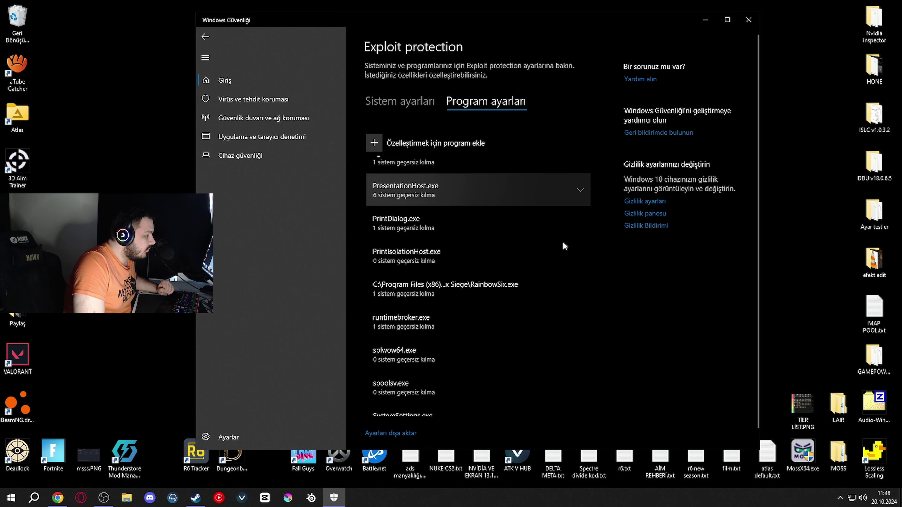
Choose RainbowSix.exe by full file path from the Tom Clancy's Rainbow Six Siege folder as a program to customize, and cancel the selection
click(379, 145)
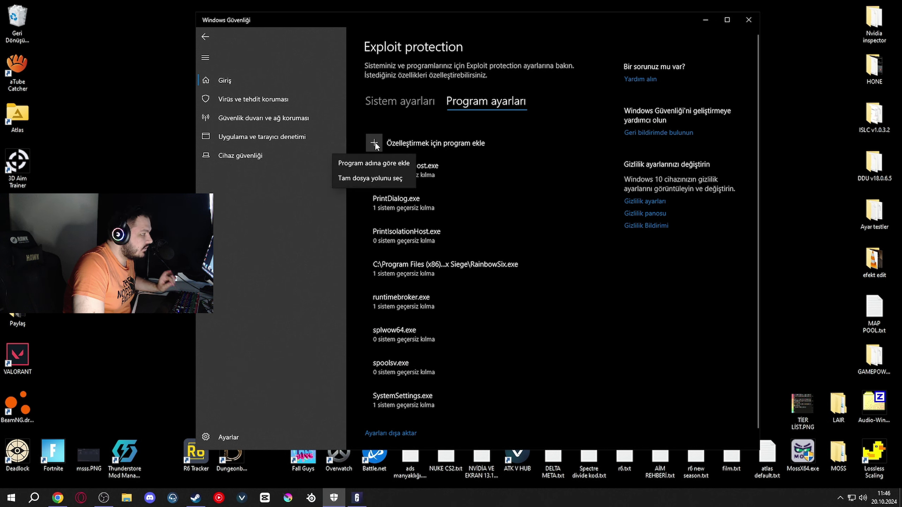
click(385, 177)
click(385, 178)
click(375, 146)
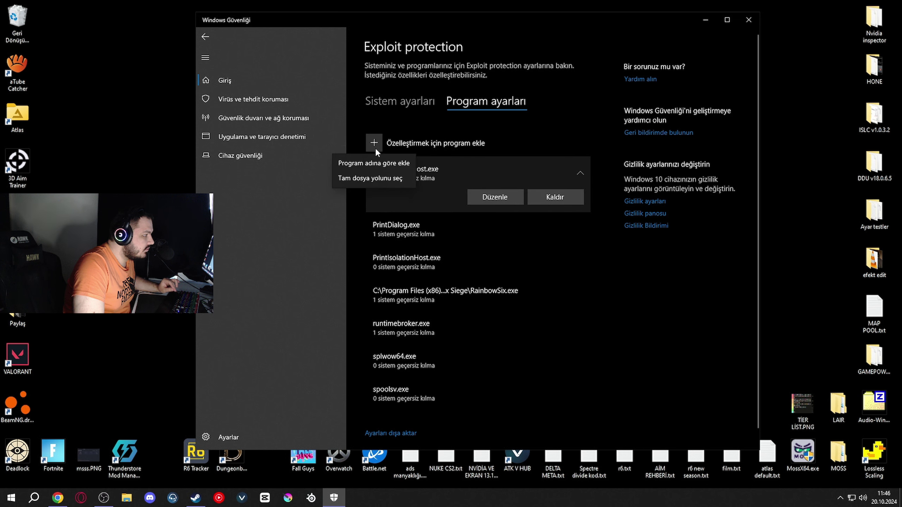
click(379, 179)
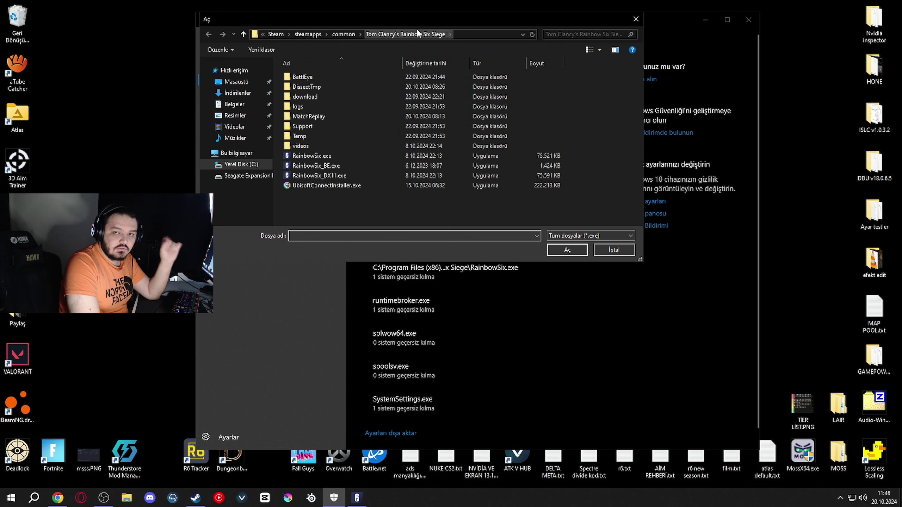
click(343, 156)
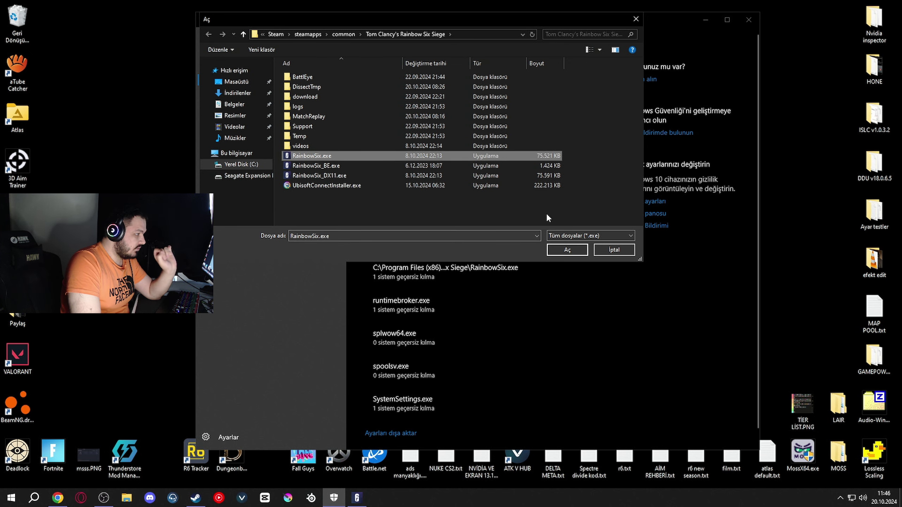
click(614, 250)
Review the Control Flow Guard (CFG) override in the RainbowSix.exe program settings and close them without applying changes
click(502, 267)
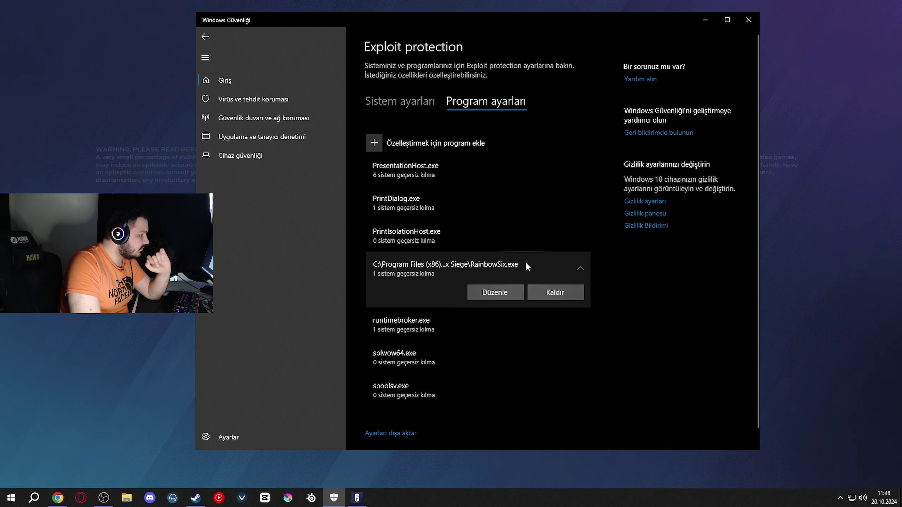
click(492, 293)
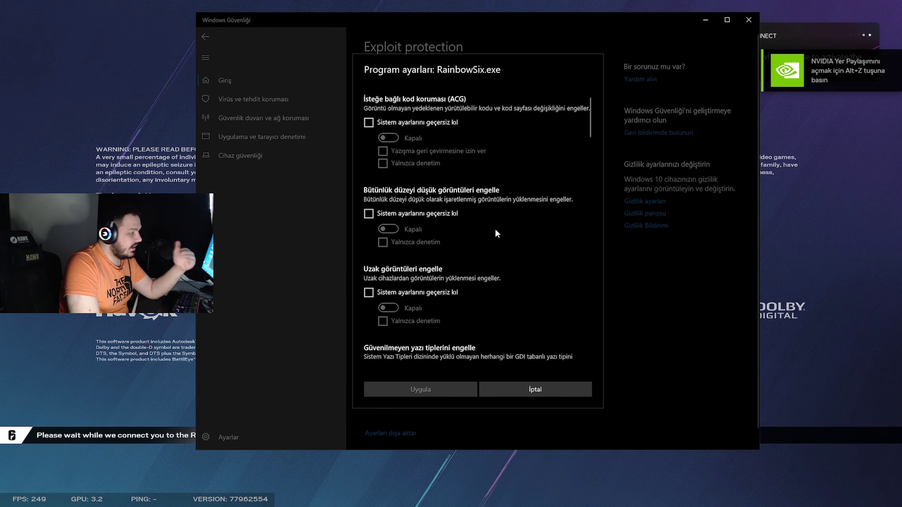
scroll(497, 230, down, 5)
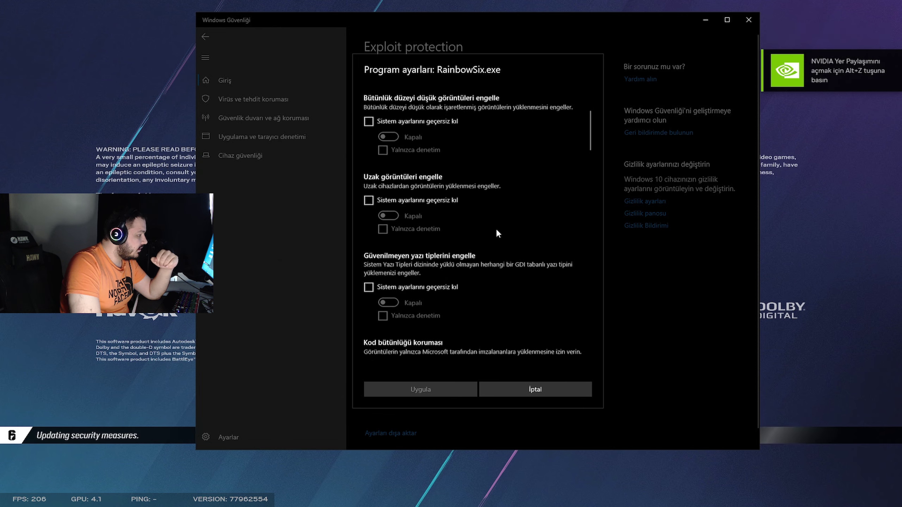
scroll(496, 234, down, 3)
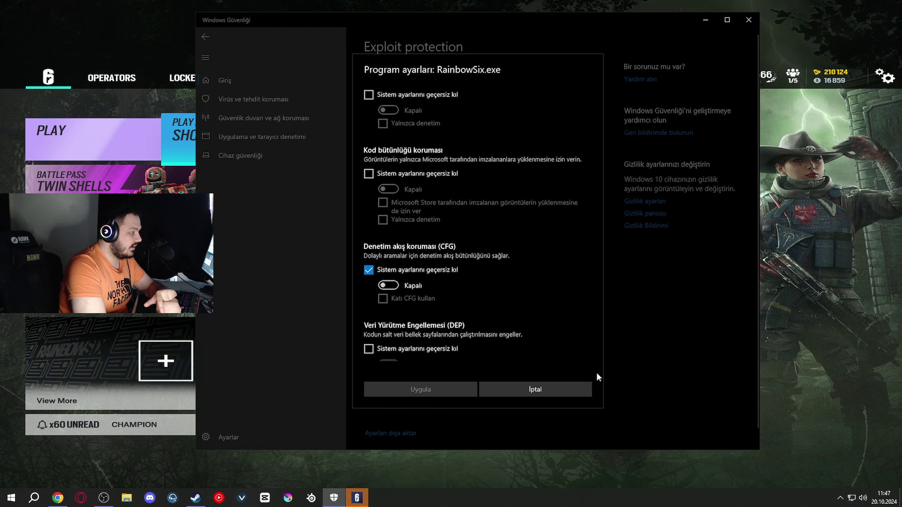
click(562, 393)
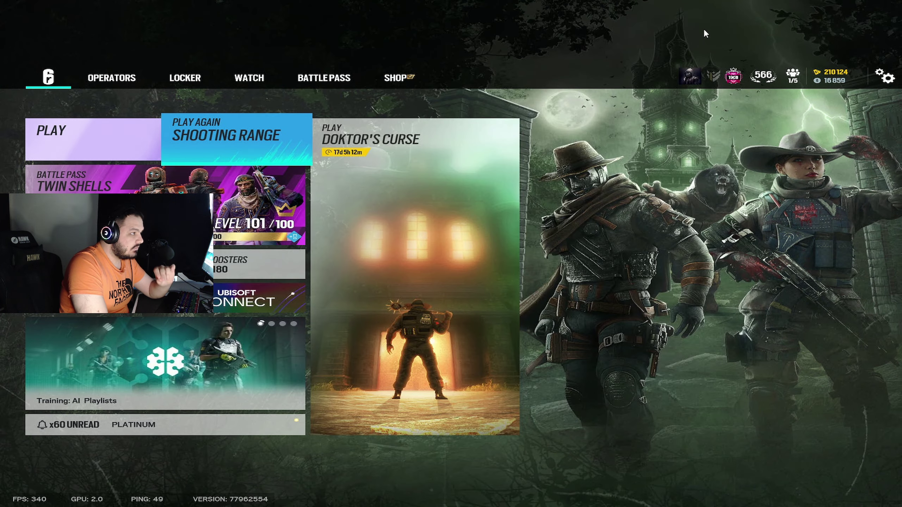
Switch to Rainbow Six Siege and examine its display and graphics options
click(705, 20)
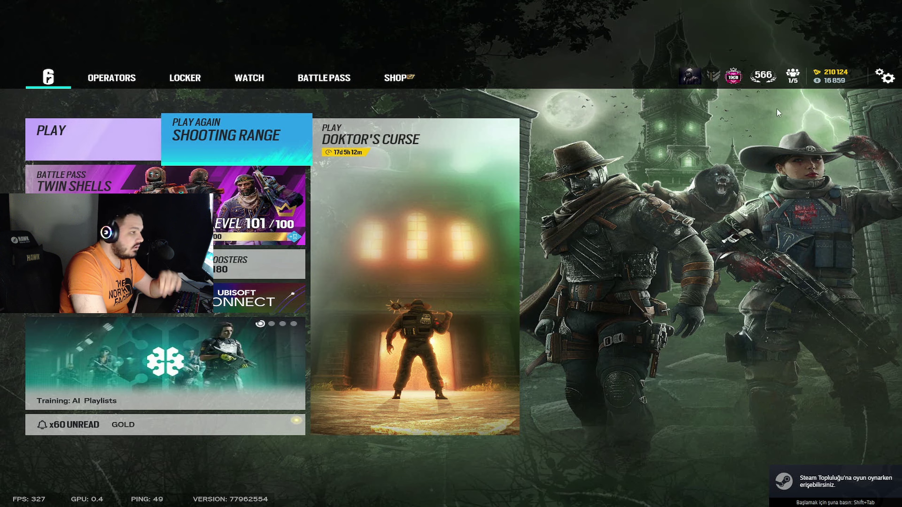
click(877, 79)
click(816, 101)
click(281, 124)
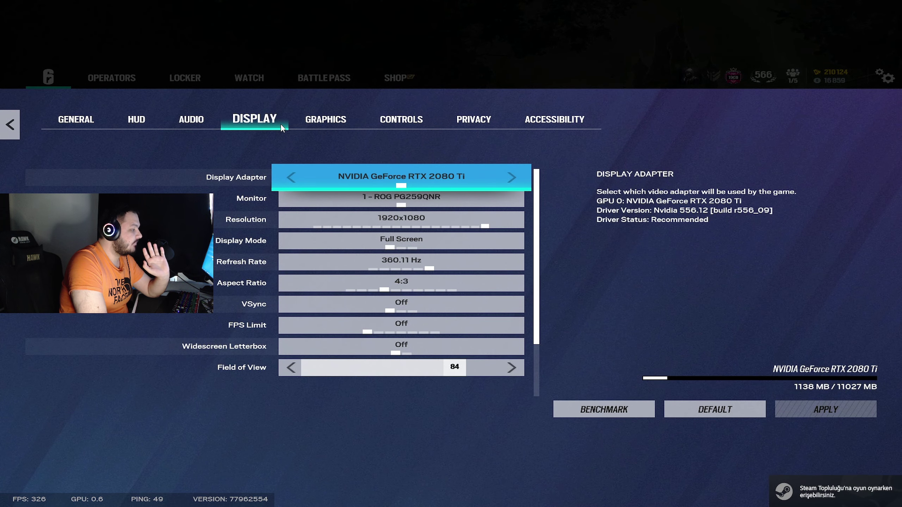
click(339, 125)
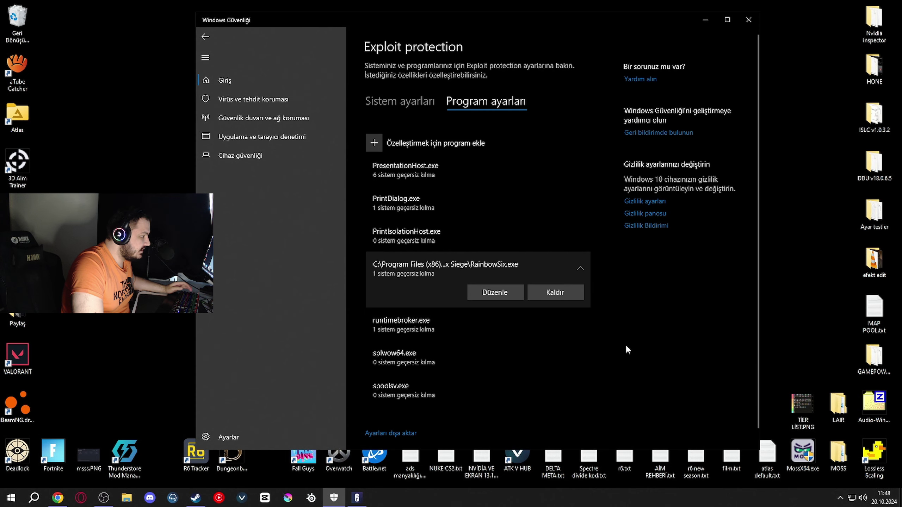
Open the NVIDIA Control Panel from the desktop and examine the global settings under Manage 3D Settings
right_click(156, 463)
key(Escape)
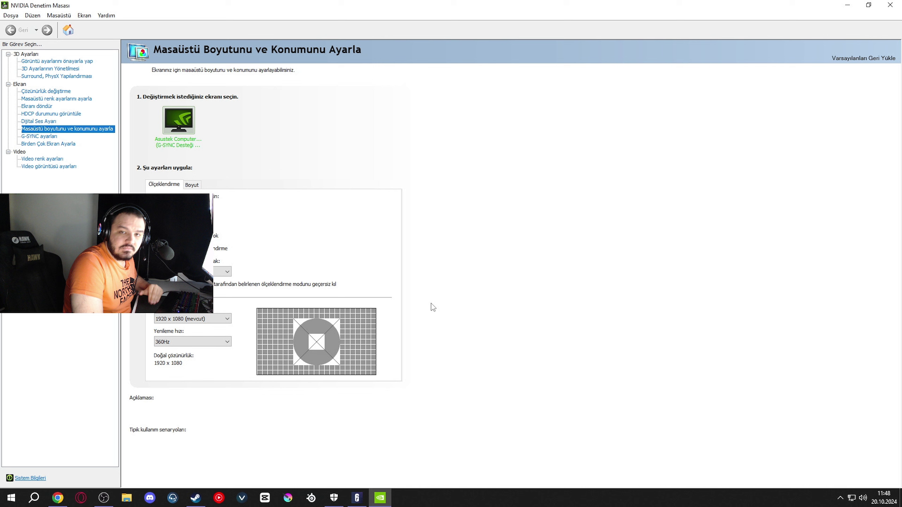
click(67, 70)
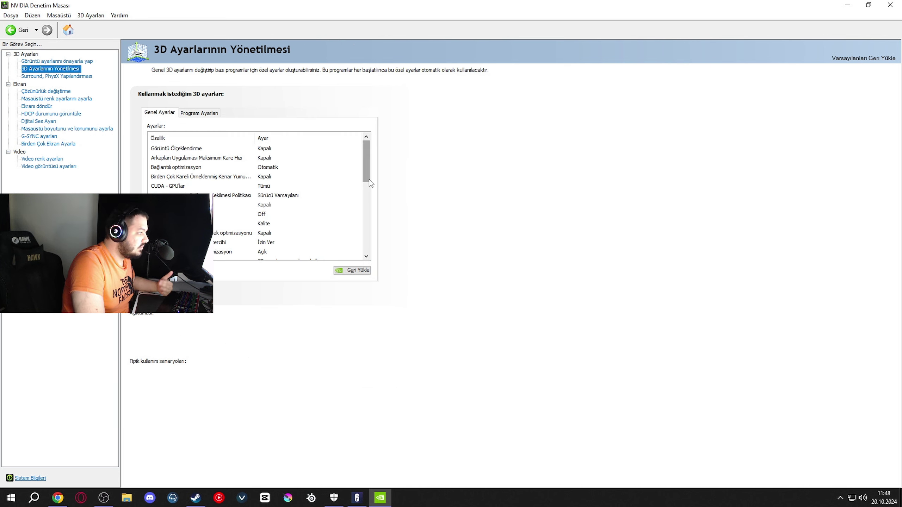
click(309, 167)
click(359, 168)
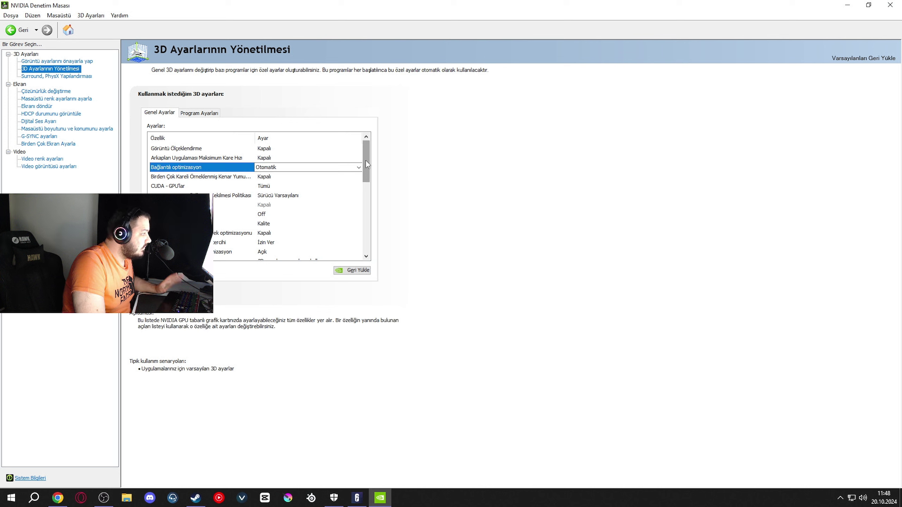
drag(367, 165, 375, 198)
scroll(374, 198, up, 1)
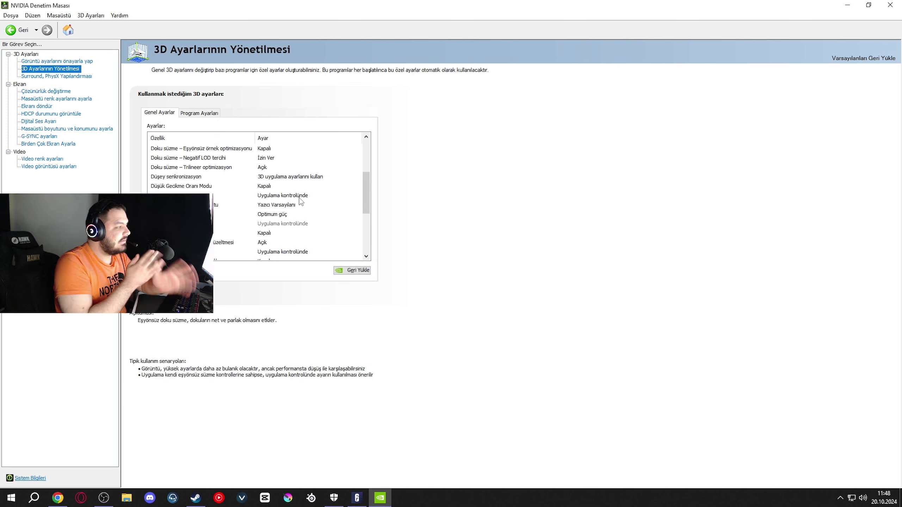
drag(369, 206, 377, 246)
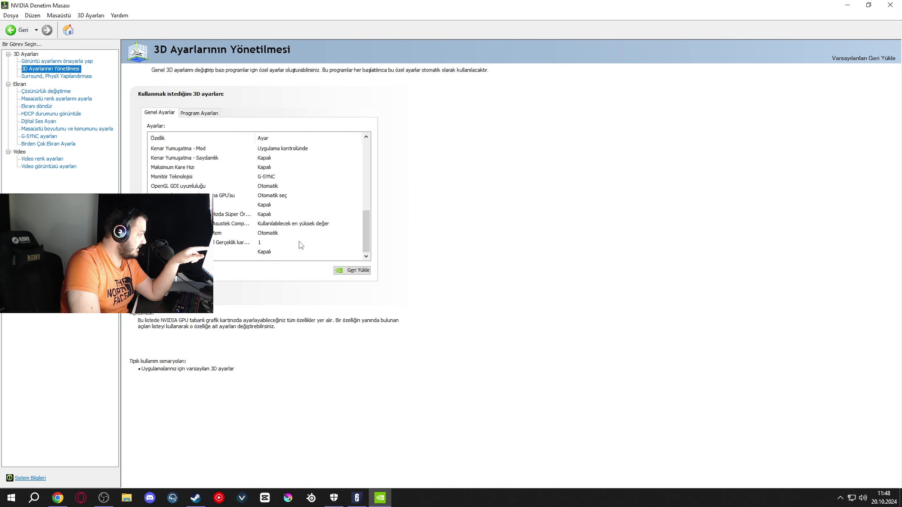
Inspect the available choices for Monitor Technology (Monitör Teknolojisi) and leave G-SYNC selected
click(295, 177)
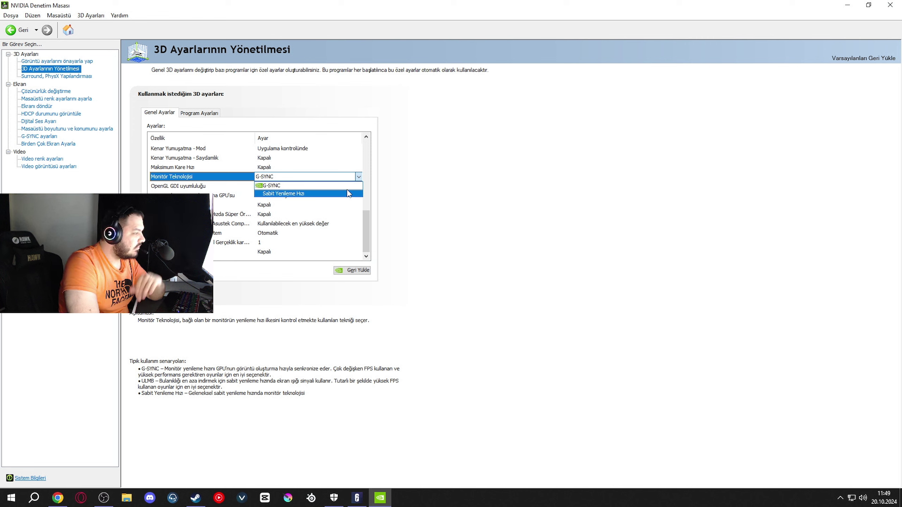
click(334, 220)
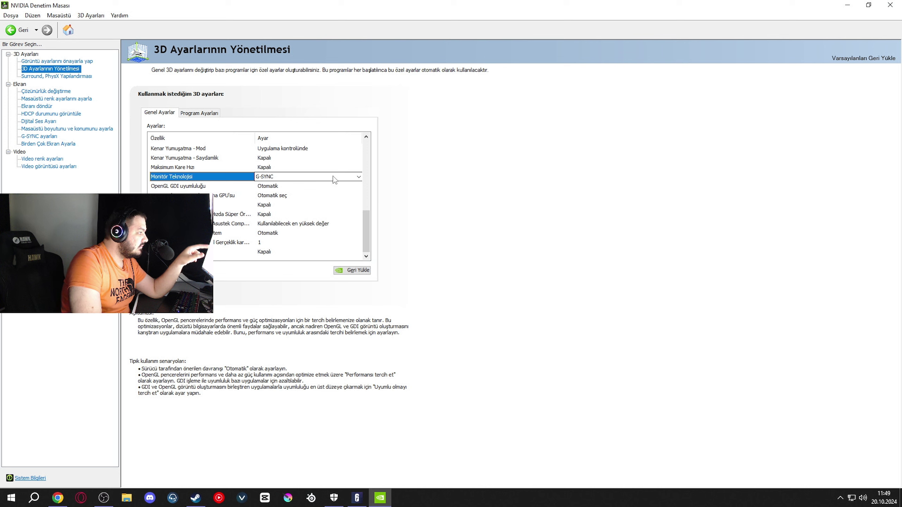
click(334, 180)
click(332, 184)
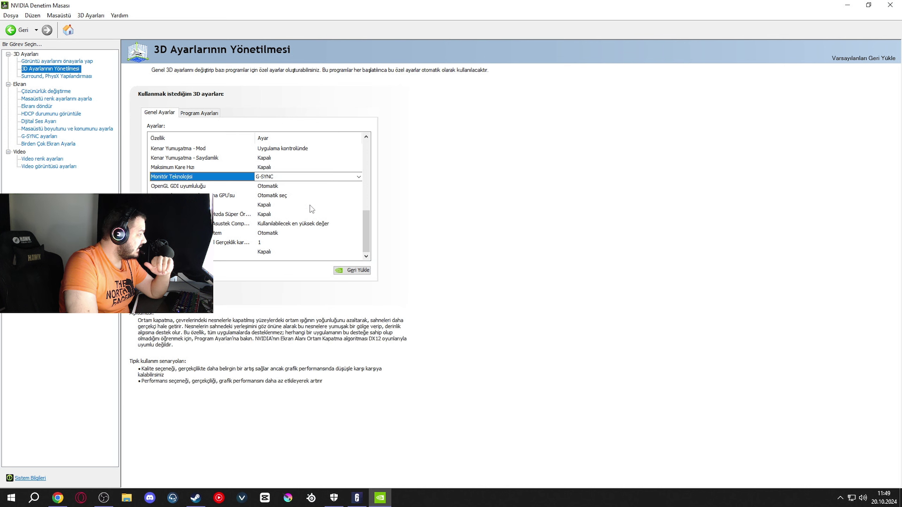
click(359, 177)
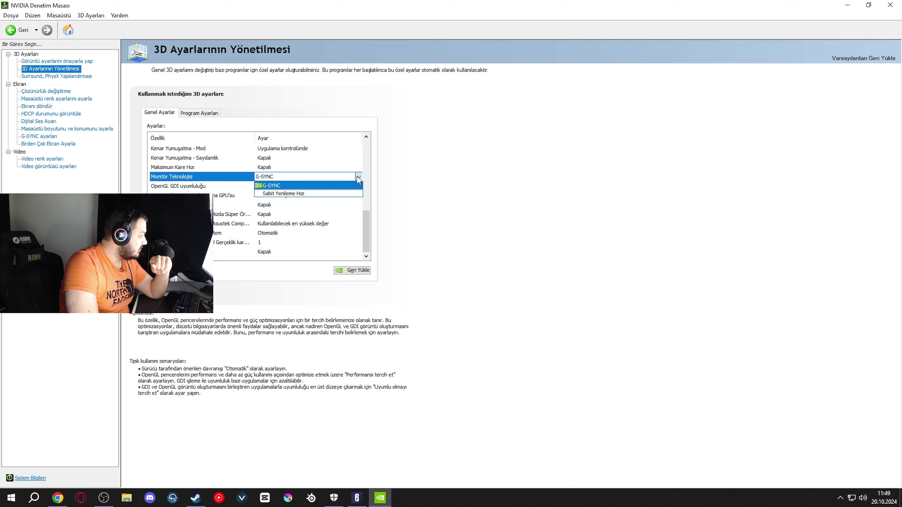
click(358, 177)
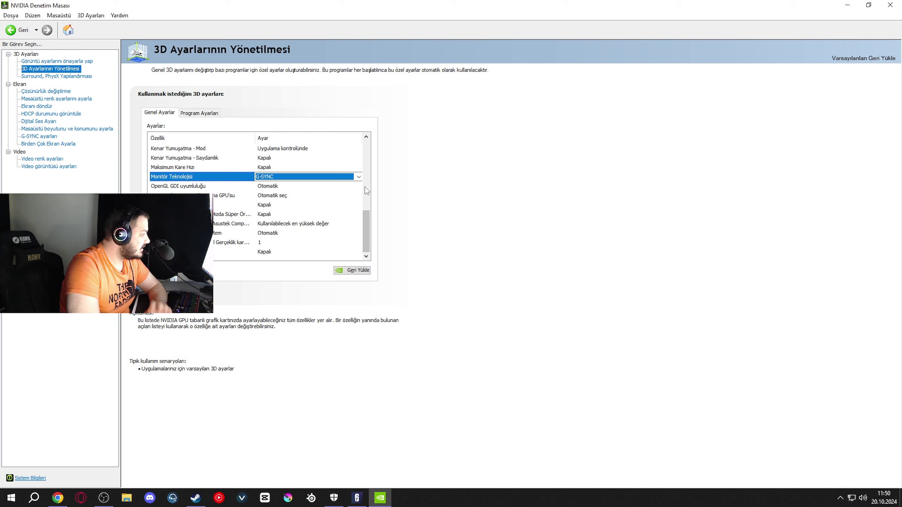
Inspect the preferred refresh rate choices for the Asustek monitor and keep the highest available value
mouse_move(350, 223)
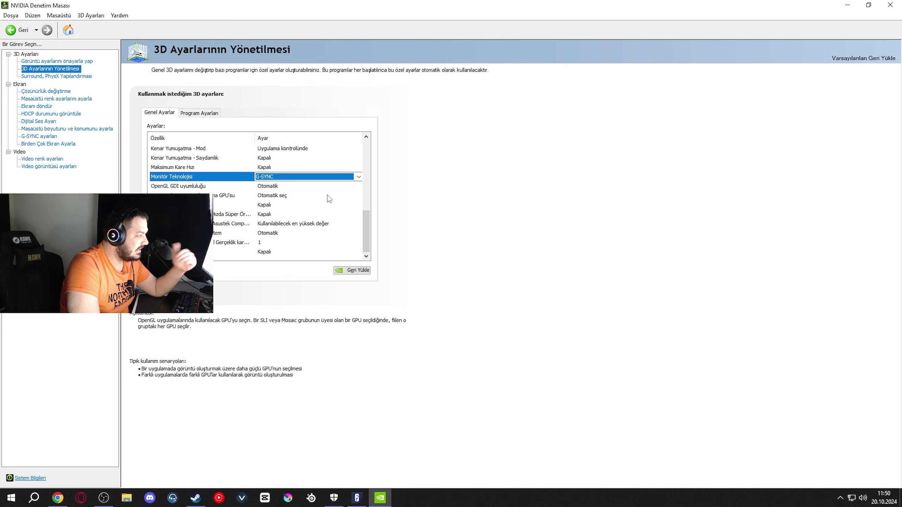
click(323, 224)
click(322, 224)
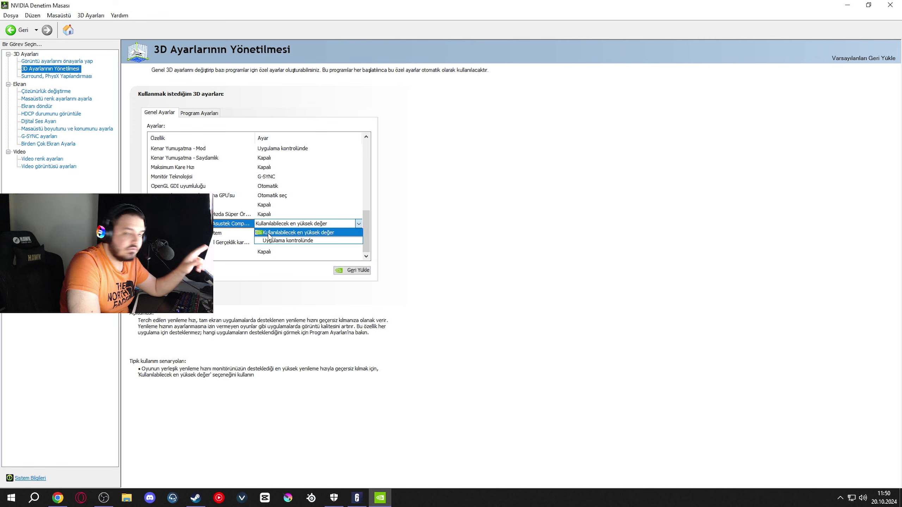
click(358, 223)
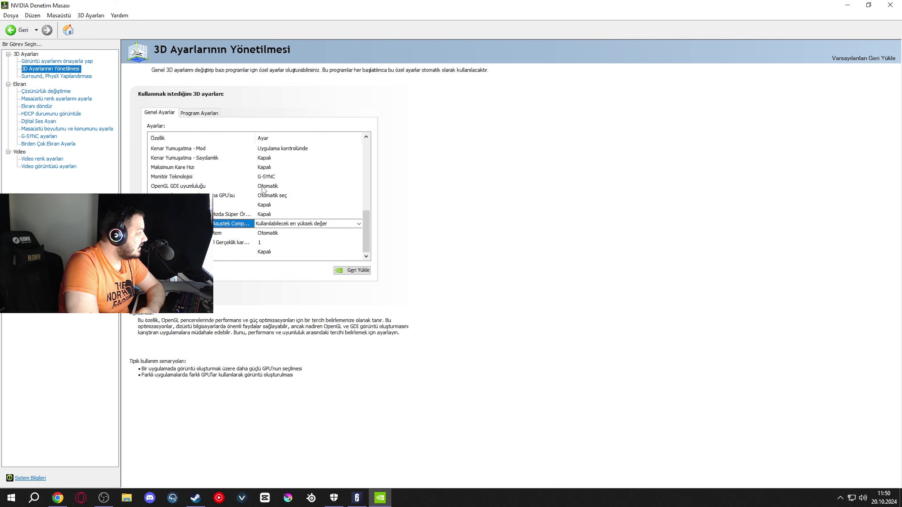
Review the scaling mode, scaling device and override option under desktop size and position in a smaller window, and close the NVIDIA Control Panel
click(80, 129)
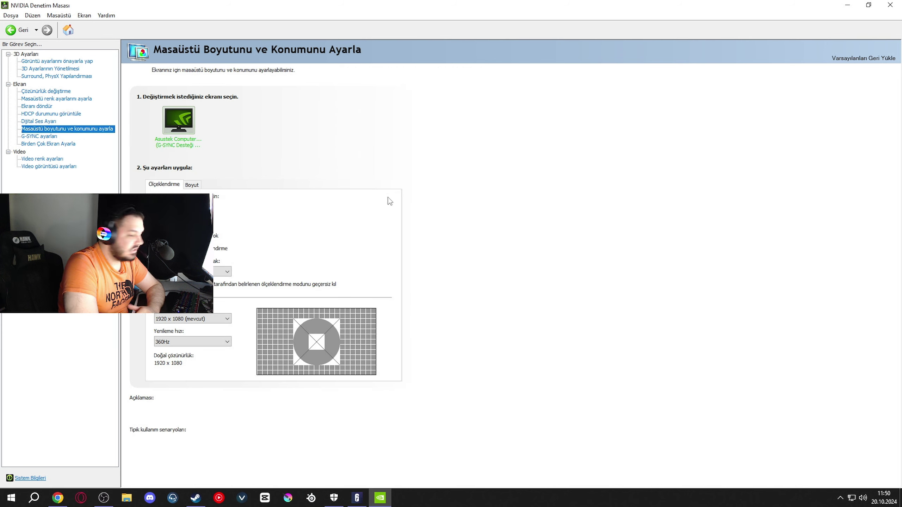
double_click(565, 5)
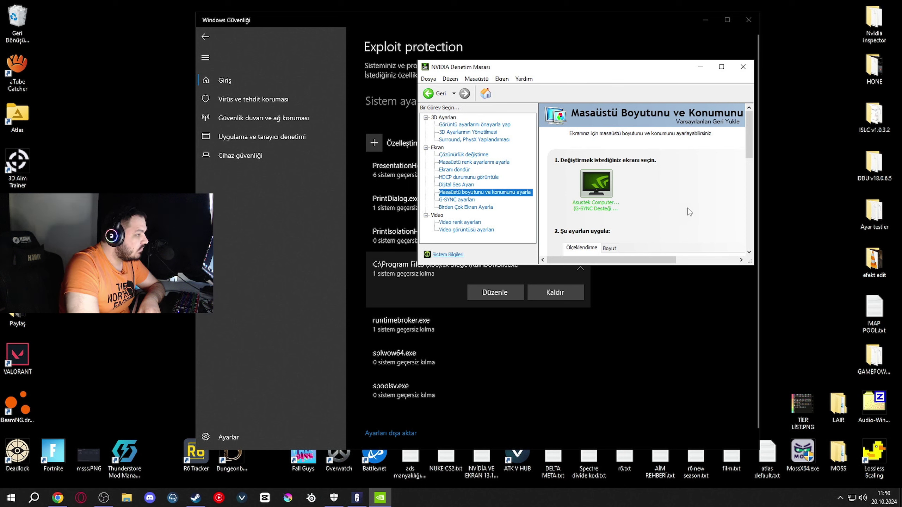
drag(750, 155, 750, 186)
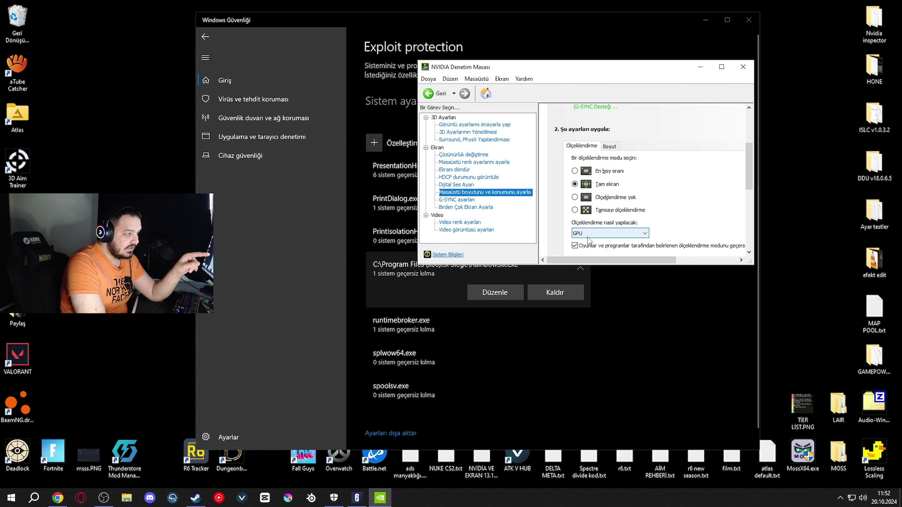
click(740, 71)
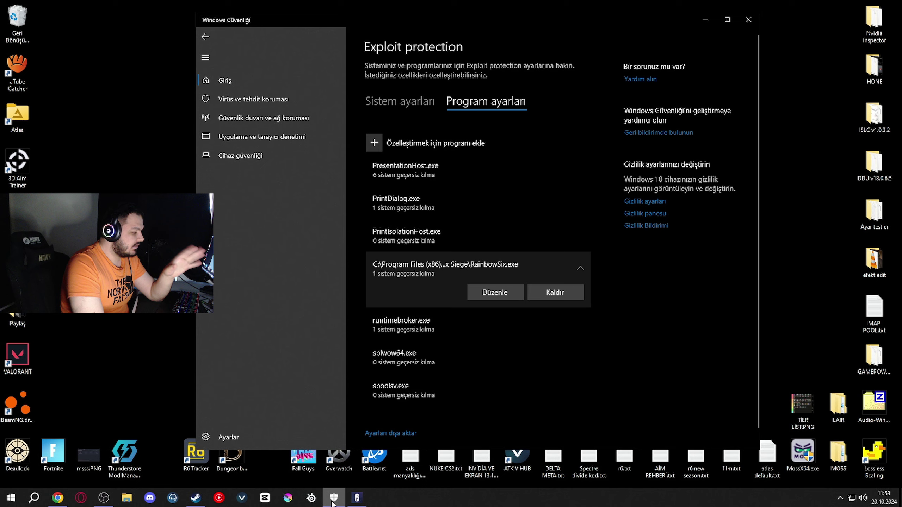
Switch to Rainbow Six Siege, leave the graphics options and enter the shooting range with the fourth attacker in the first row
click(357, 497)
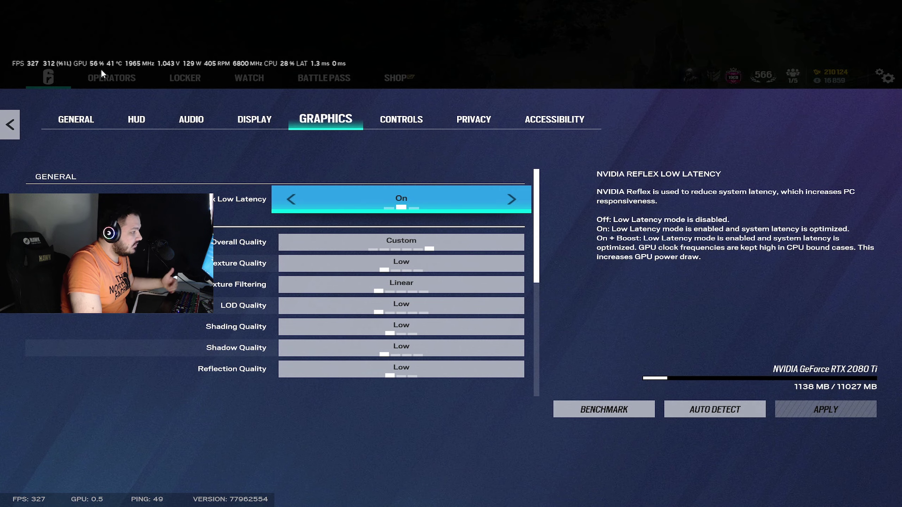
key(Escape)
click(257, 160)
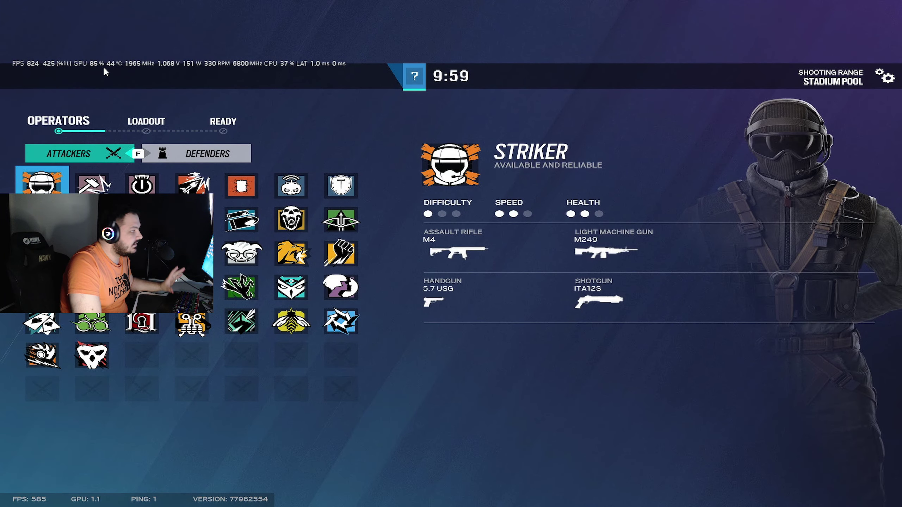
click(193, 183)
click(194, 183)
click(167, 168)
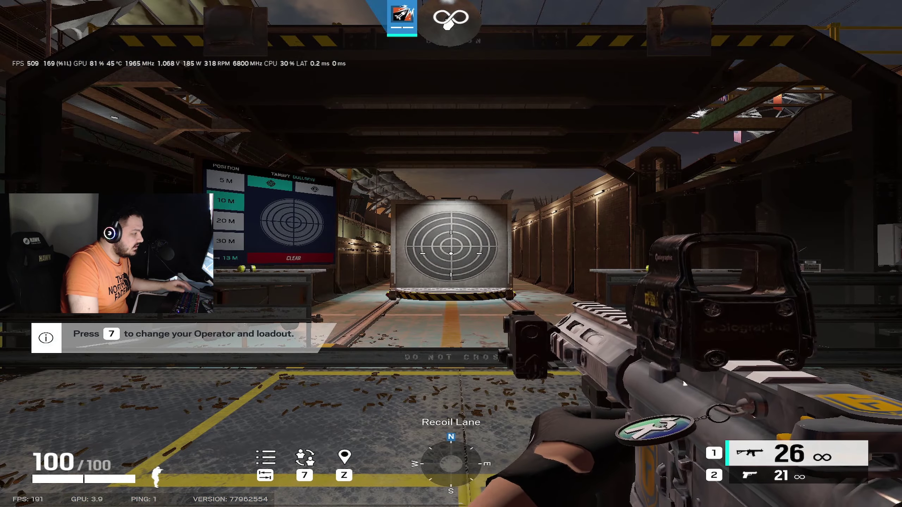
Walk through the shooting range from the Recoil Lane past the Damage Lane to the Aiming Lane, watching the performance overlay
key(w)
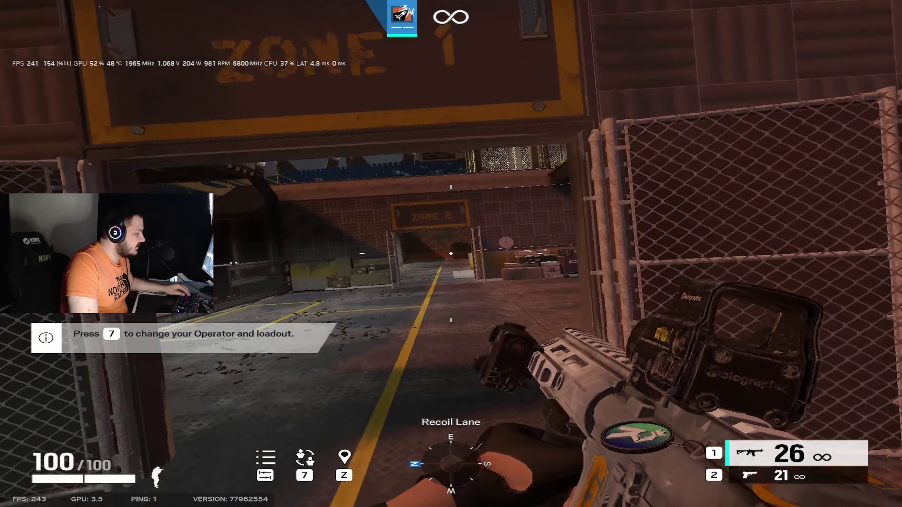
key(w)
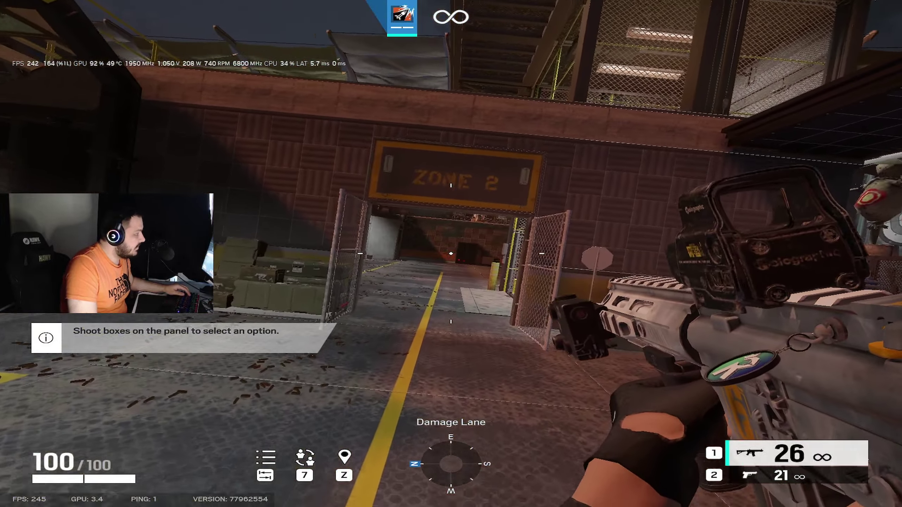
key(w)
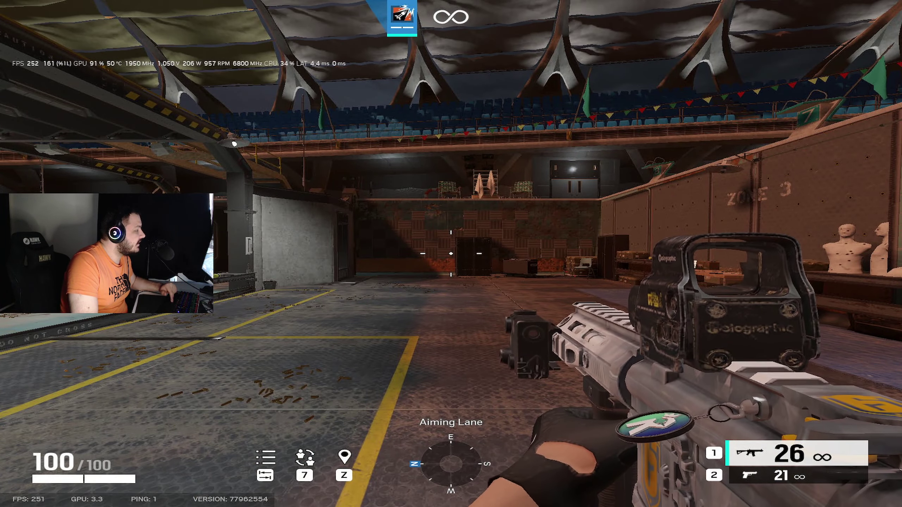
Review the in-game Display options, including Aspect Ratio and FPS Limit, and return to moving around the Aiming Lane
key(Escape)
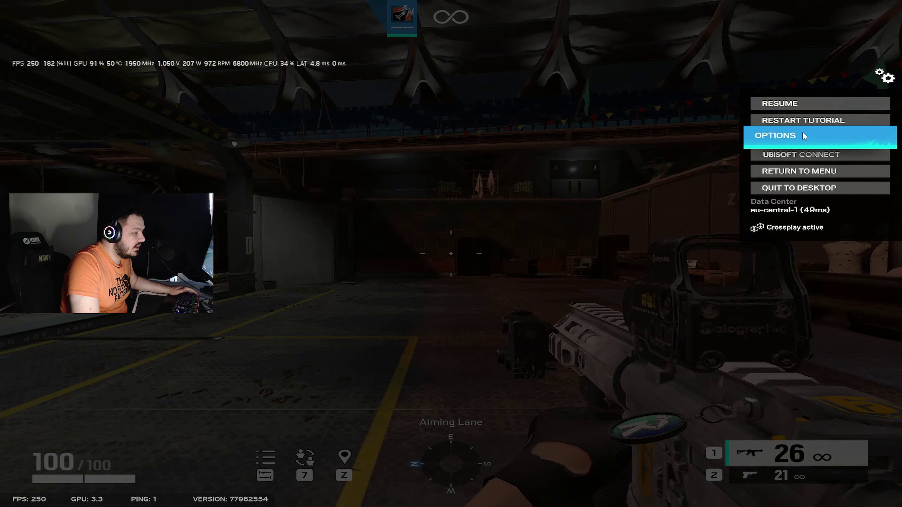
click(781, 135)
click(240, 119)
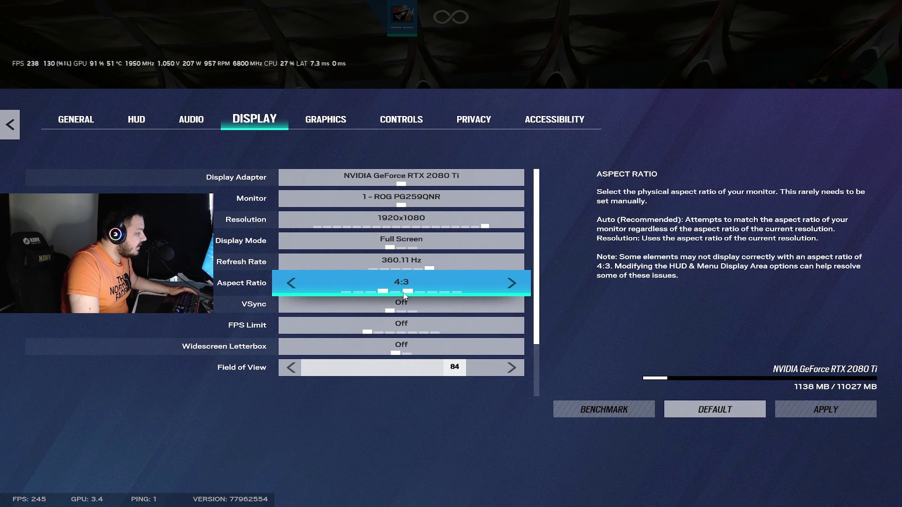
click(344, 122)
click(273, 120)
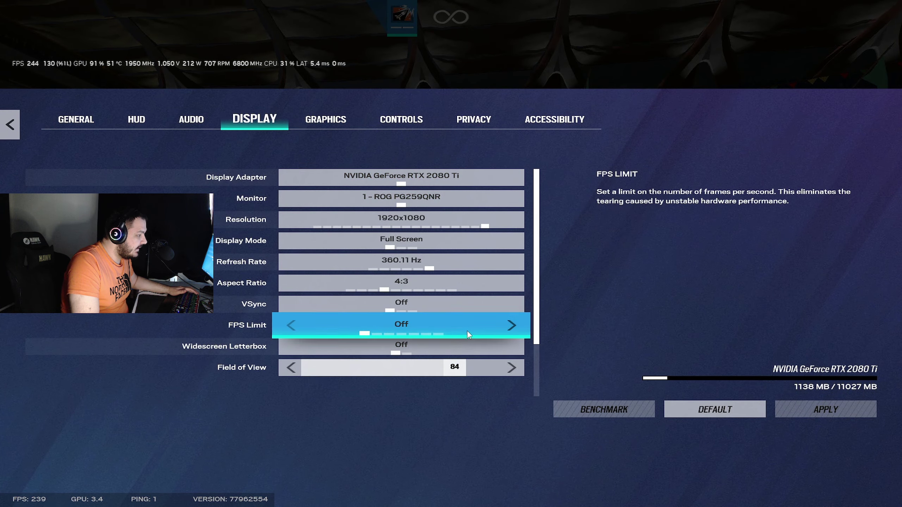
key(Escape)
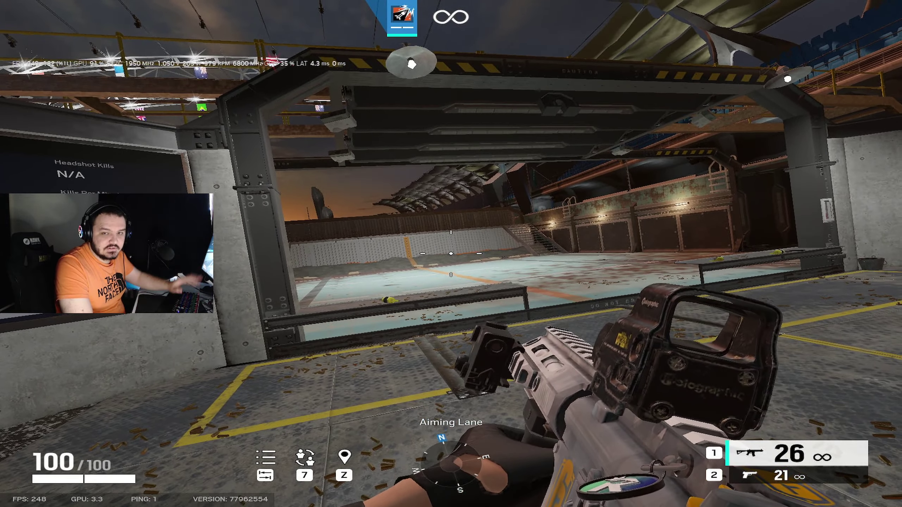
key(w)
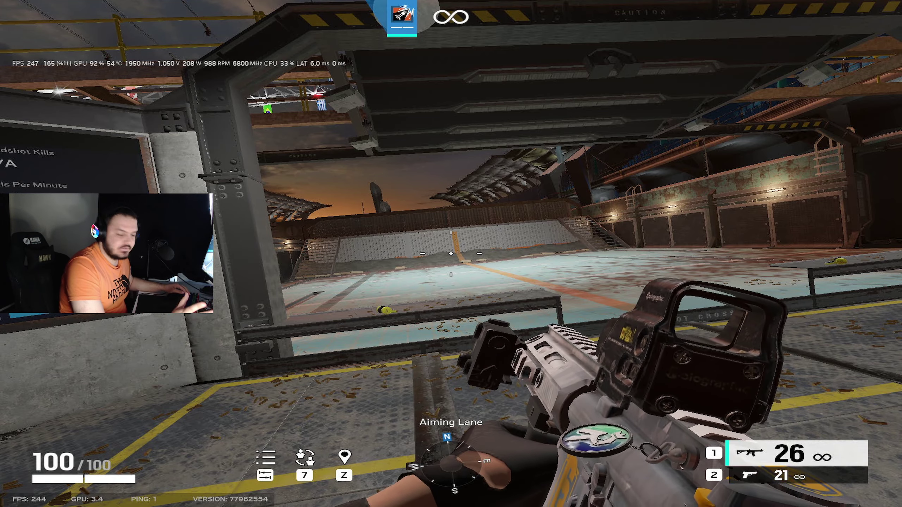
key(w)
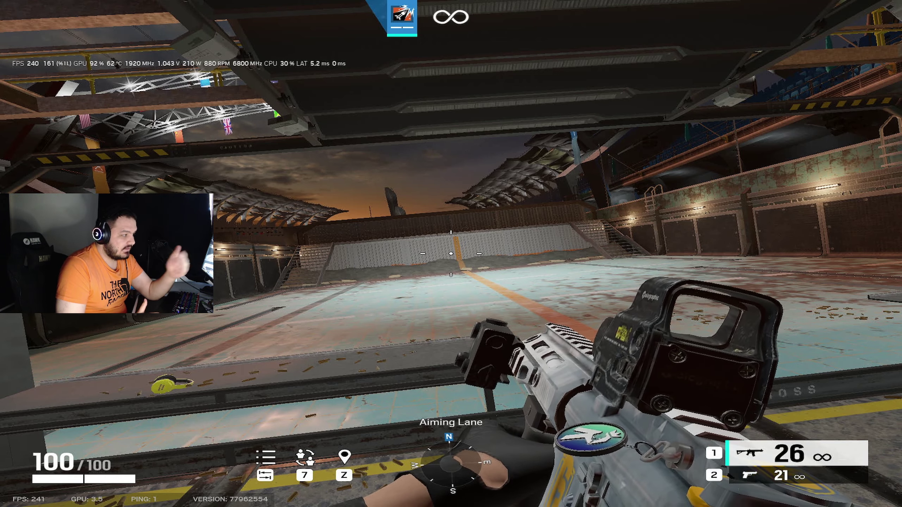
Change the display Aspect Ratio to Resolution and apply the changed settings
key(Escape)
click(255, 120)
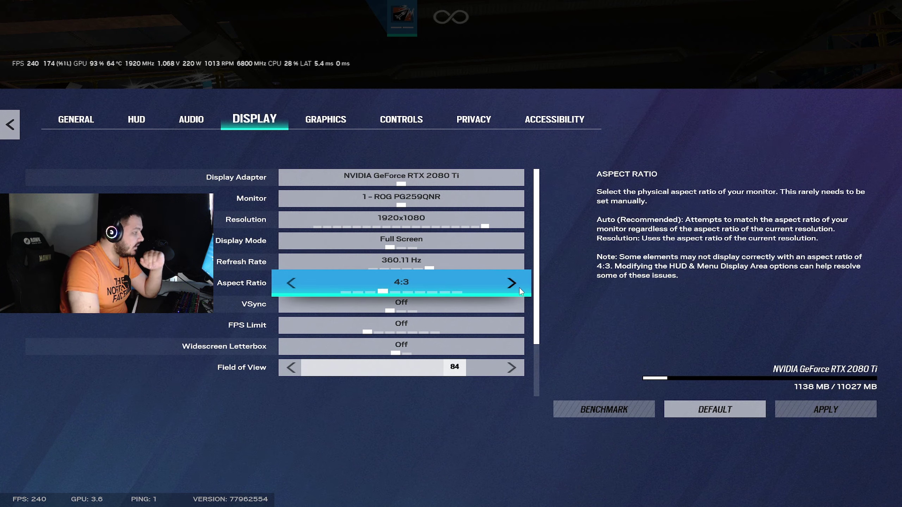
click(286, 283)
click(286, 283)
click(286, 283)
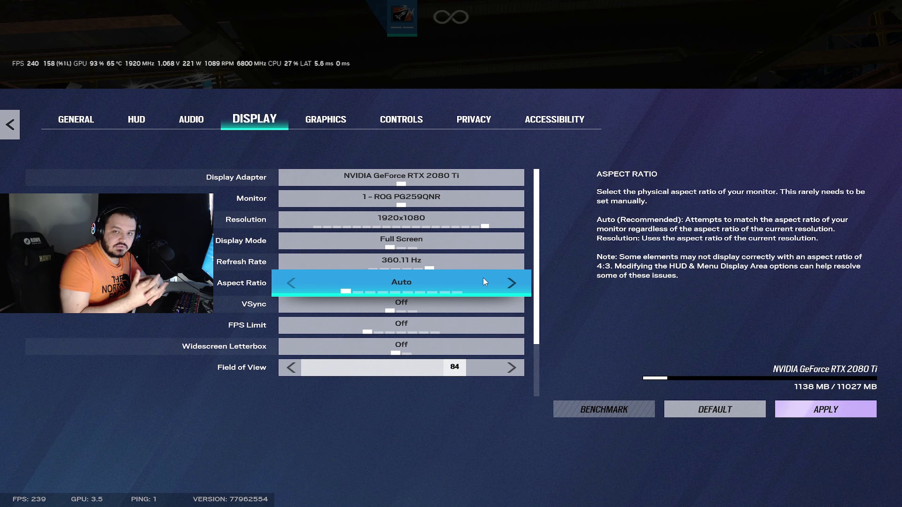
click(511, 289)
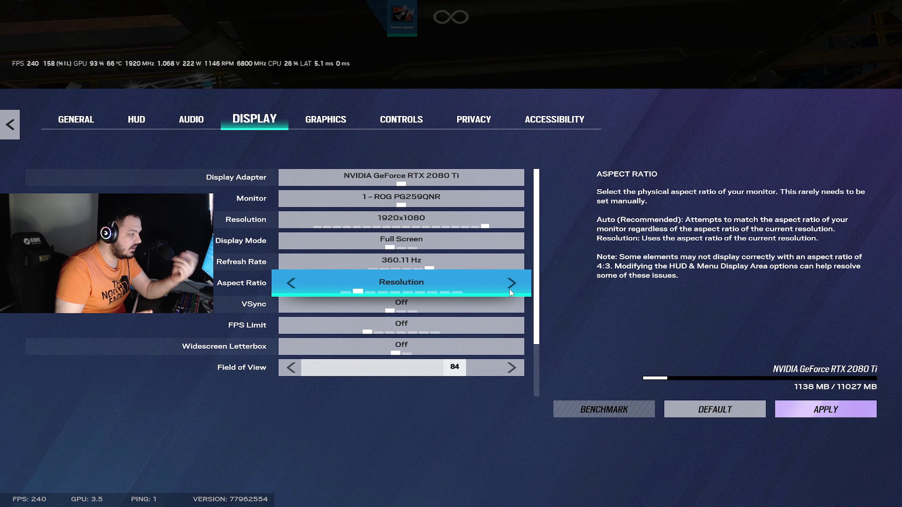
click(401, 121)
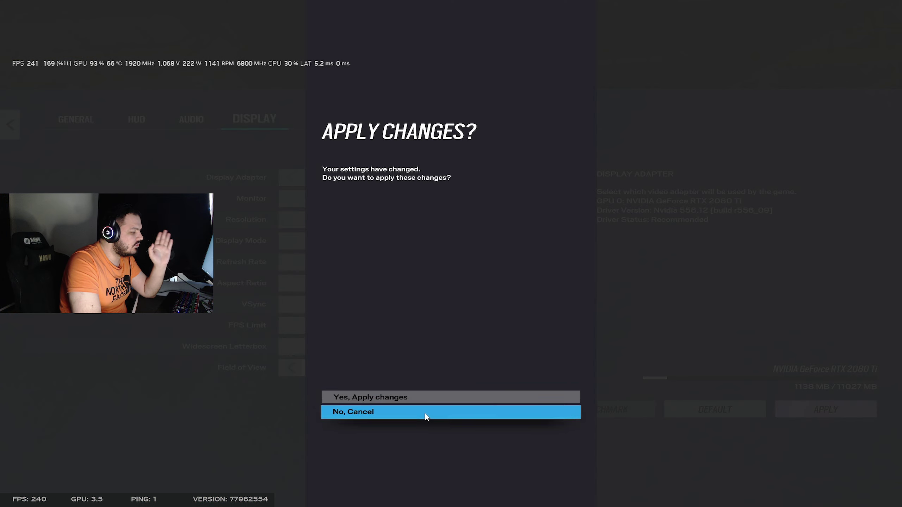
click(428, 395)
click(370, 449)
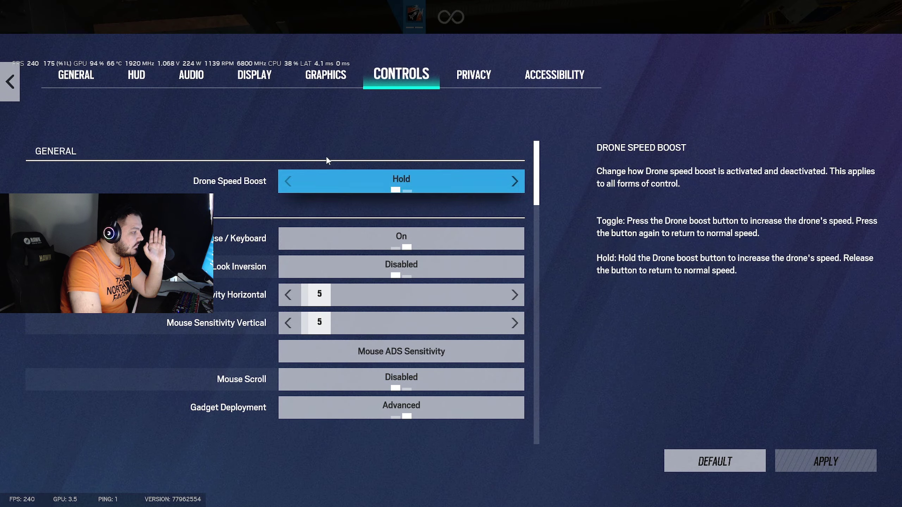
Review the NVIDIA Reflex Low Latency option, the raw mouse and keyboard input setting, and the Mouse ADS Sensitivity values per magnification
click(316, 79)
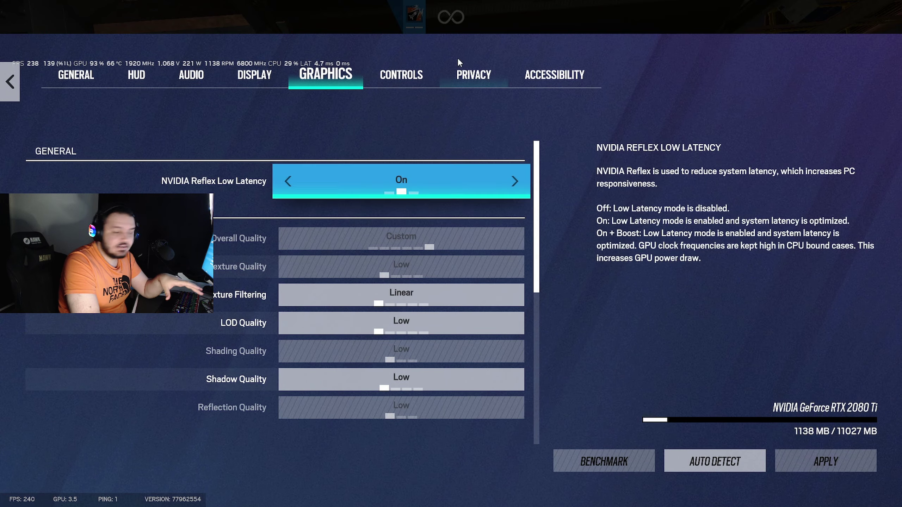
click(426, 73)
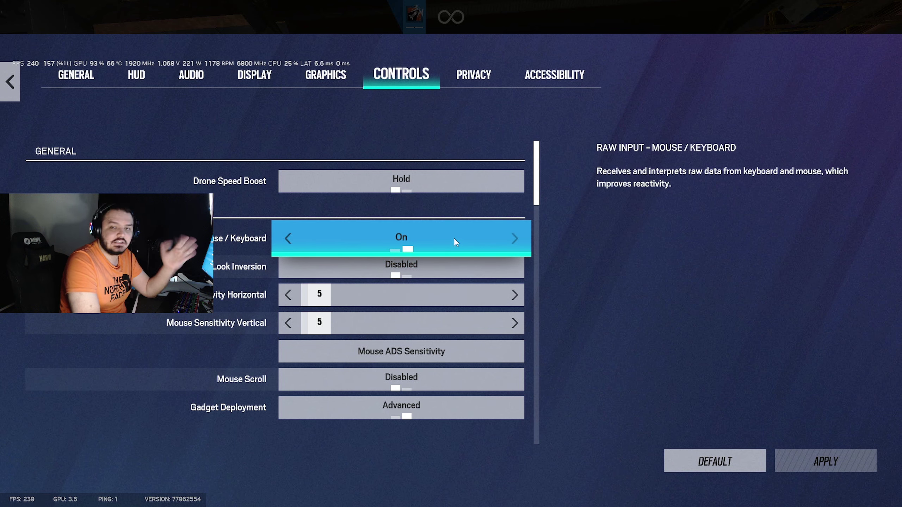
click(467, 348)
key(Escape)
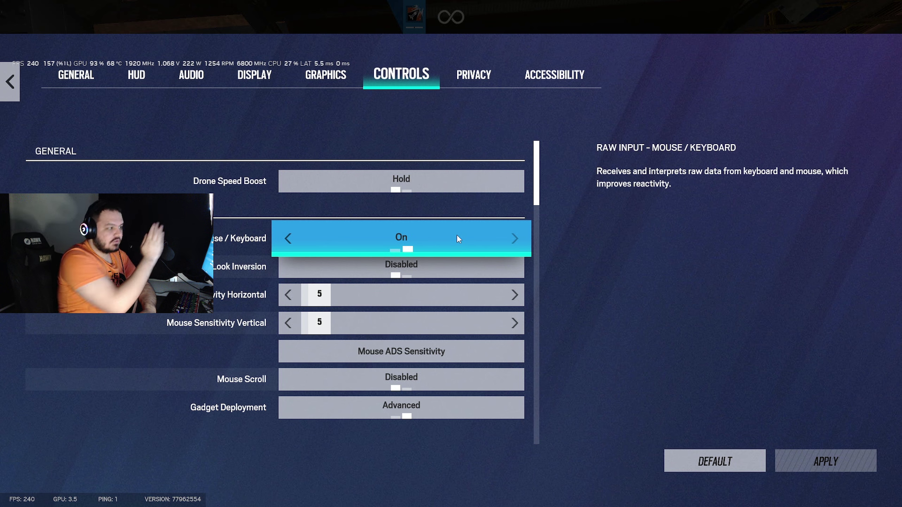
key(Down)
key(Up)
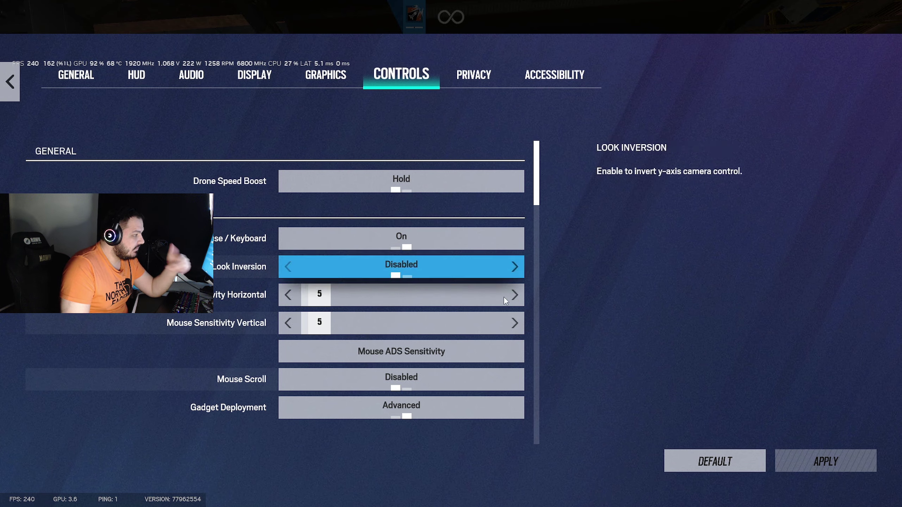
click(515, 346)
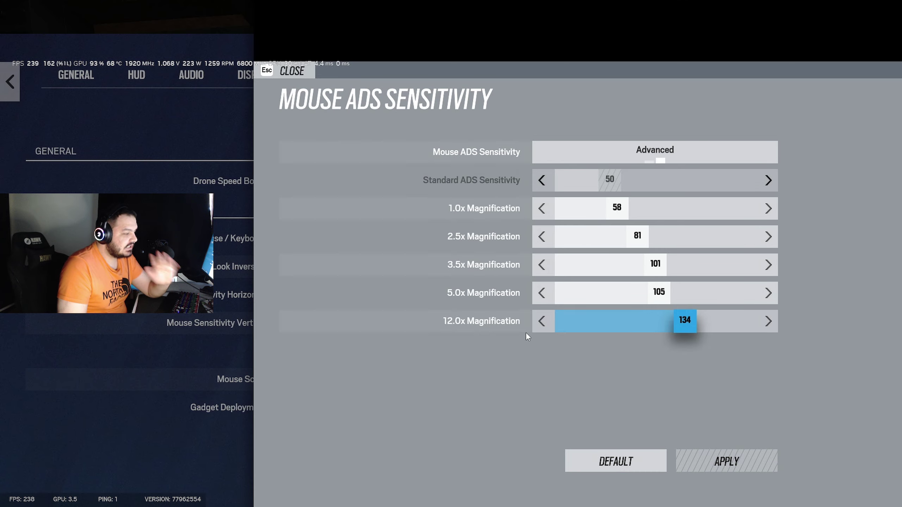
key(Escape)
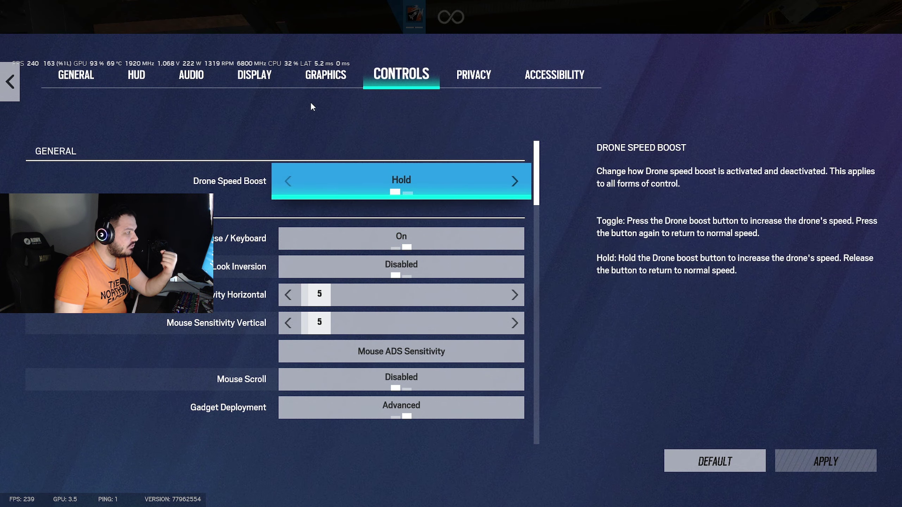
Try the display Aspect Ratio choices, comparing Auto with Resolution and going through 3:2 up to 16:9
click(272, 86)
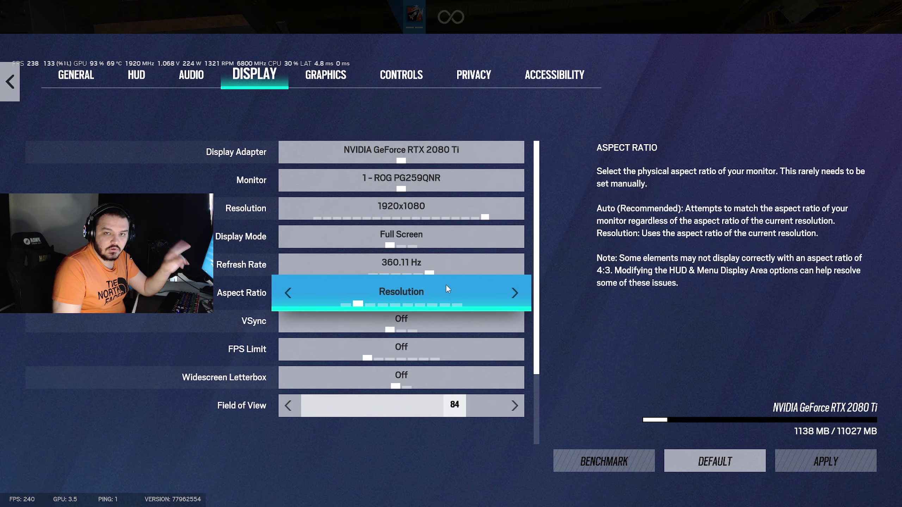
click(286, 294)
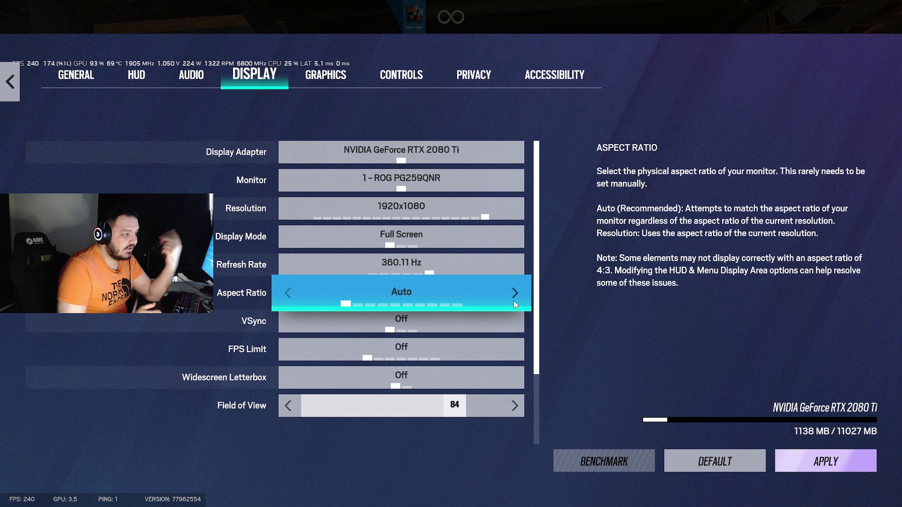
click(515, 300)
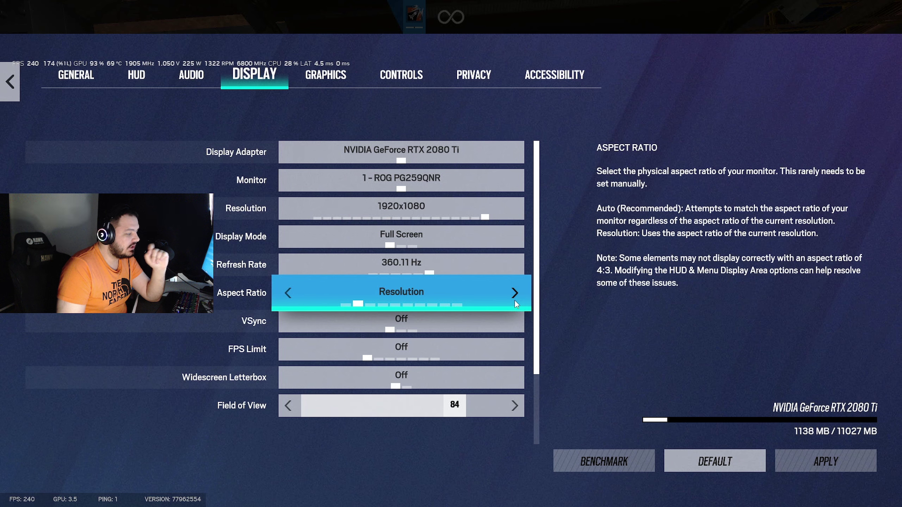
click(289, 293)
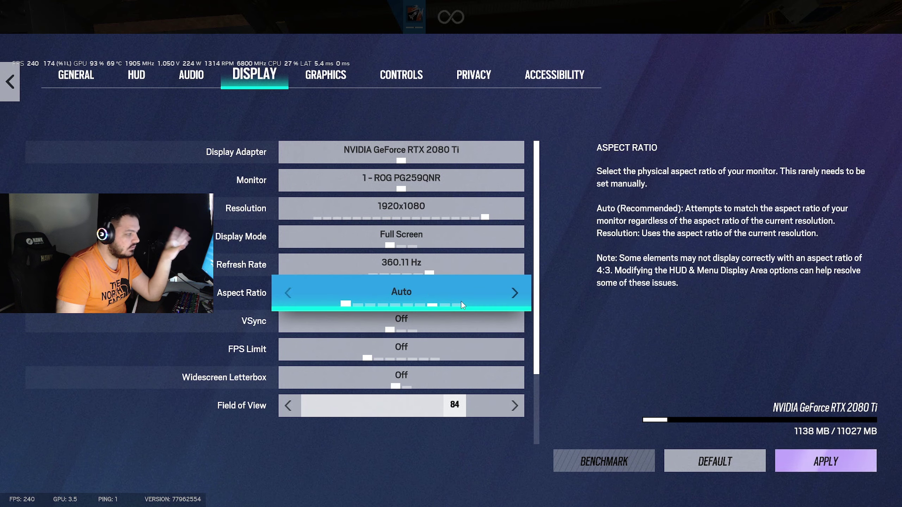
click(515, 293)
click(521, 291)
click(521, 291)
click(521, 292)
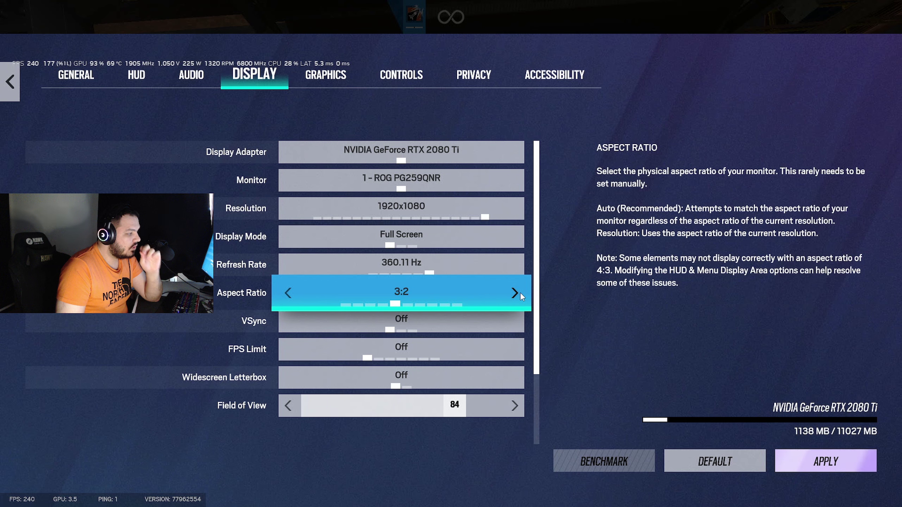
click(521, 291)
click(521, 291)
click(521, 291)
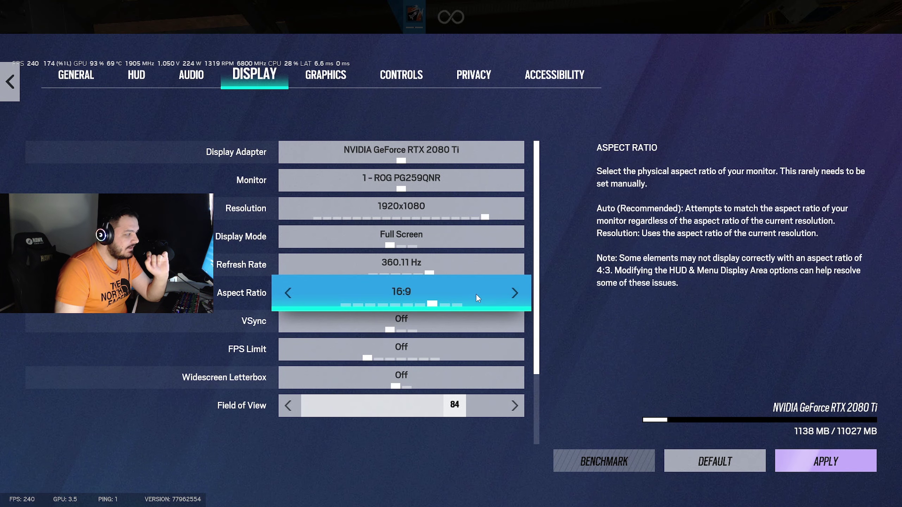
Bring the Aspect Ratio back to Auto, compare it with Resolution again and leave Resolution selected
click(287, 293)
click(287, 293)
click(287, 293)
click(287, 293)
click(287, 293)
click(287, 293)
click(287, 293)
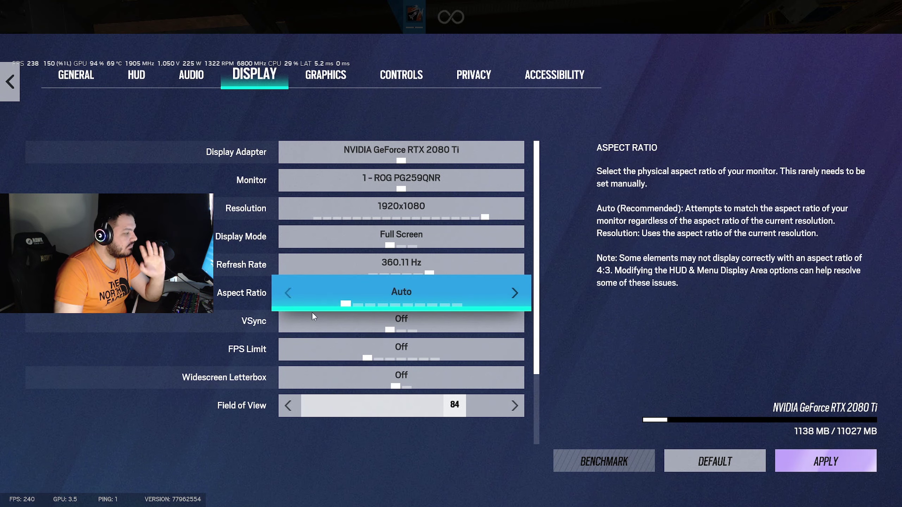
click(514, 293)
click(286, 293)
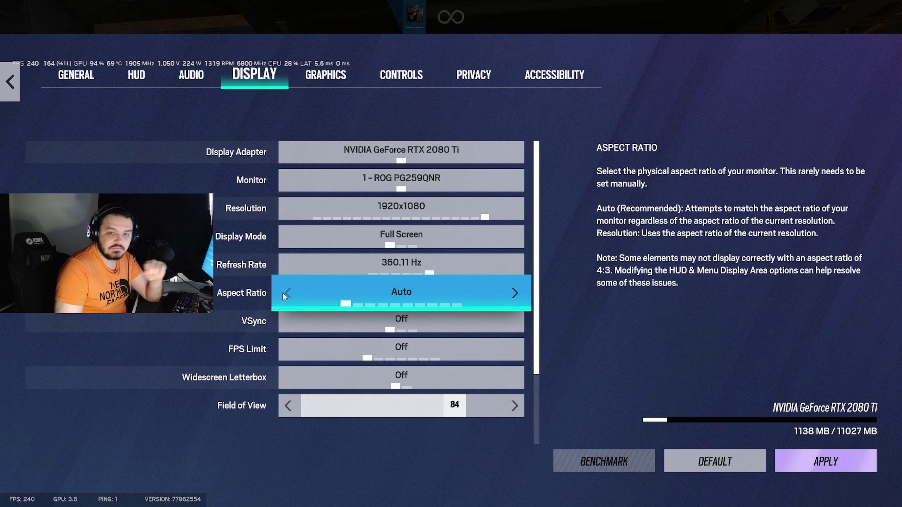
click(514, 292)
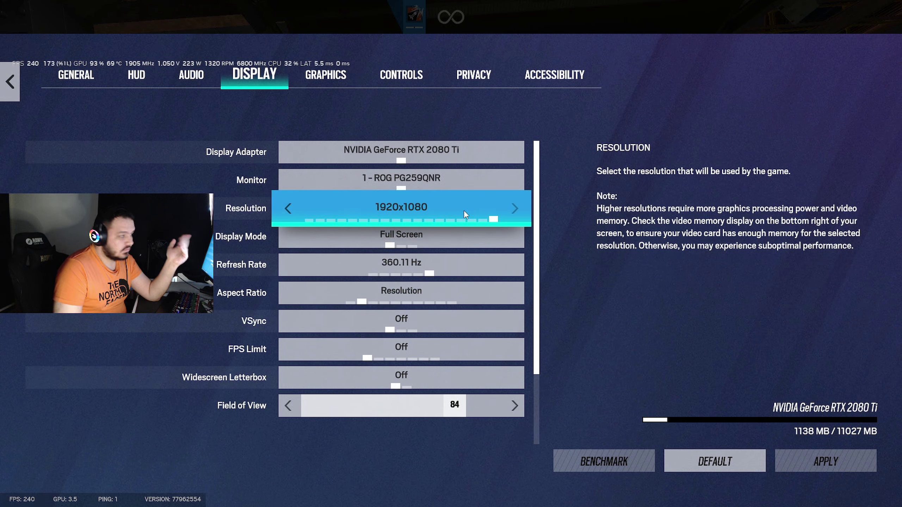
click(517, 289)
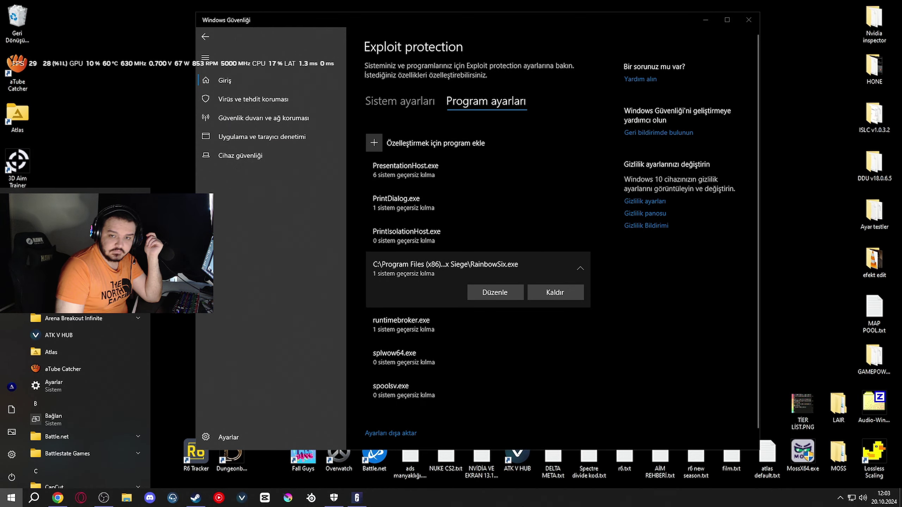
Switch to the Windows desktop and open Task Manager (Görev Yöneticisi) to show the running processes
right_click(525, 497)
click(598, 459)
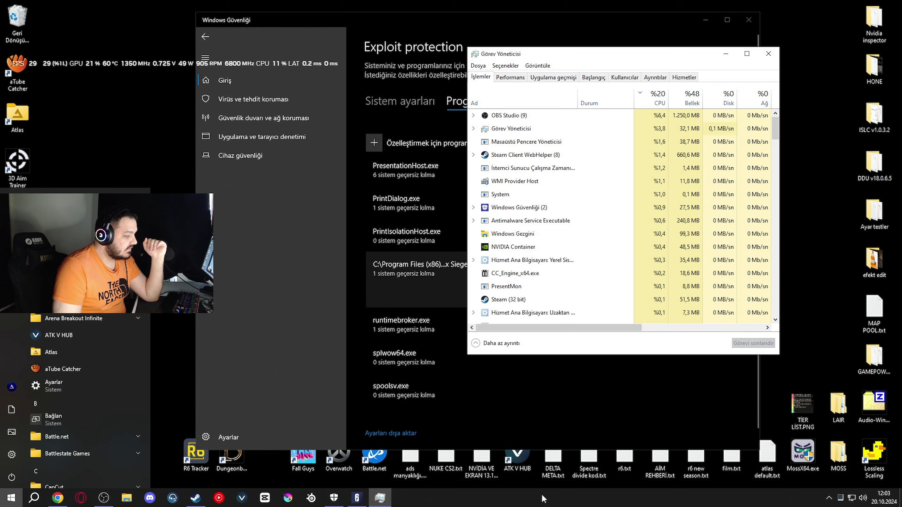
right_click(379, 497)
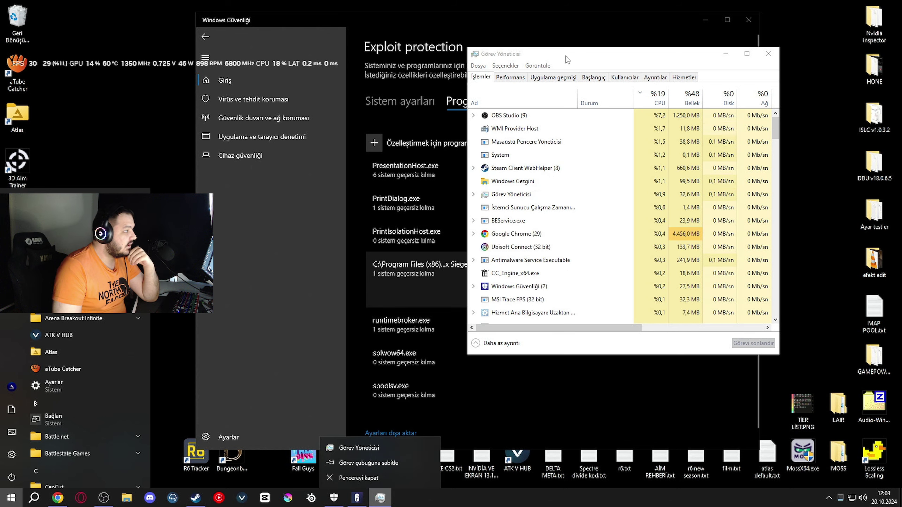
Check Task Manager's Always on top (Her zaman üstte) option and watch the processes over the running game
click(505, 66)
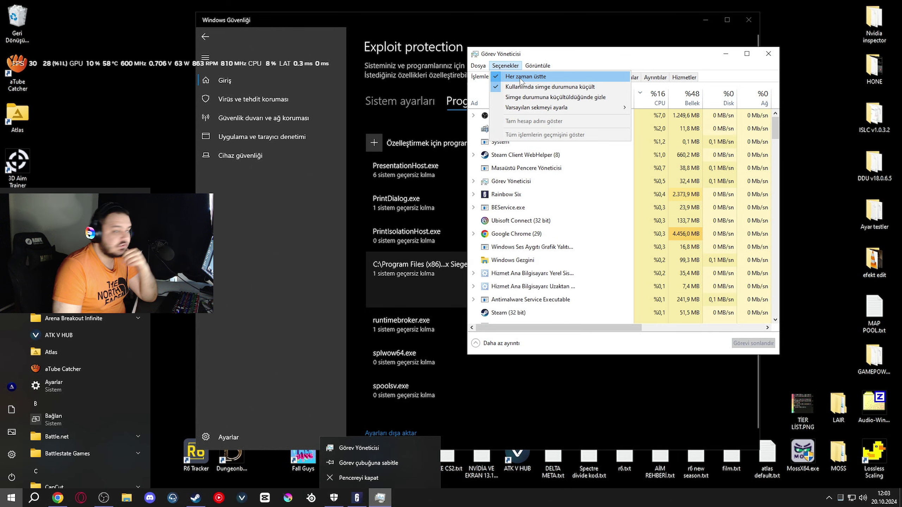
click(613, 76)
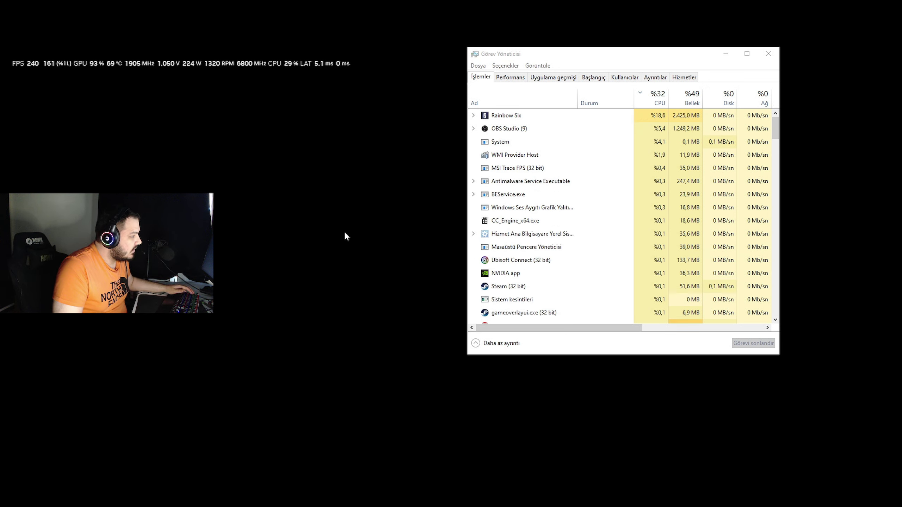
key(alt+Tab)
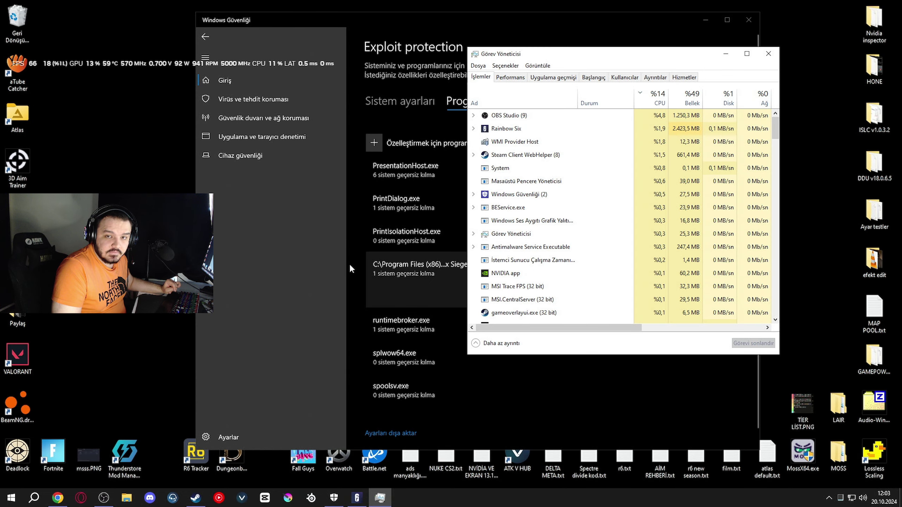
click(357, 497)
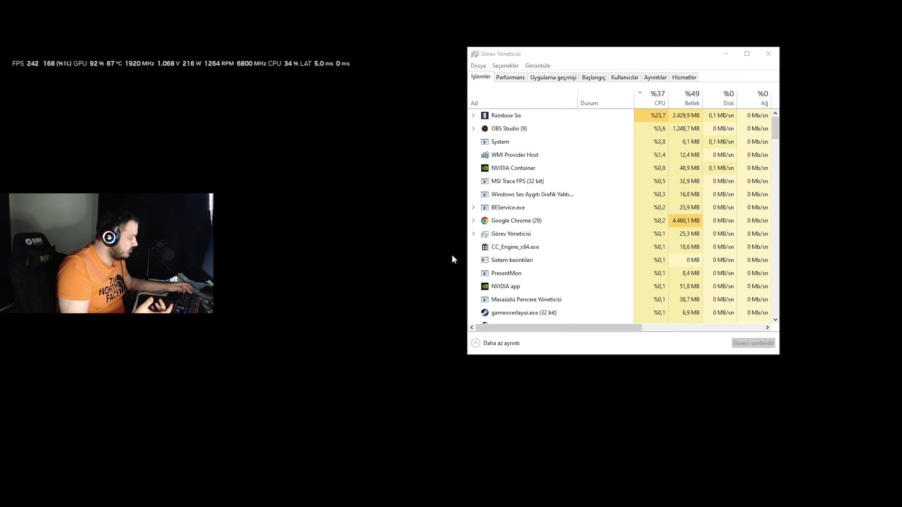
Minimize Task Manager, dismiss the Steam overlay and shooting records, and move around the Aiming Lane to observe the performance overlay
click(725, 53)
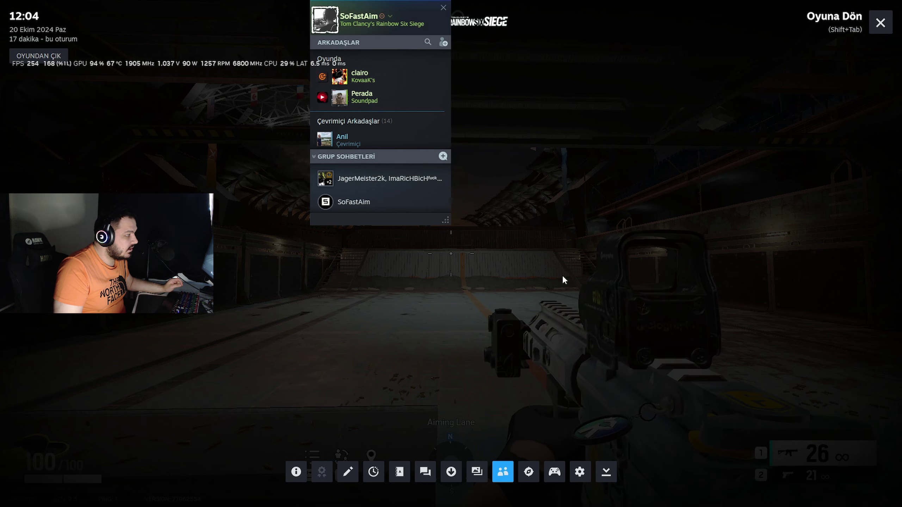
key(shift+Tab)
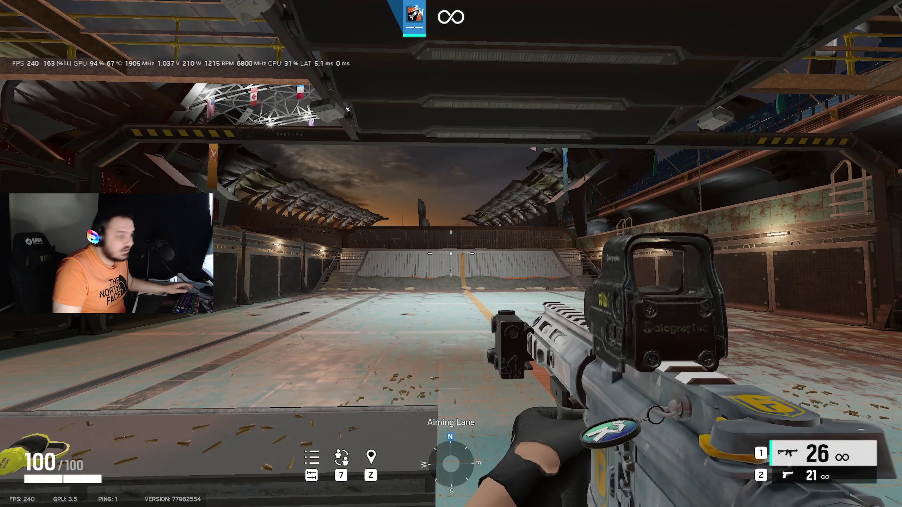
key(shift+Tab)
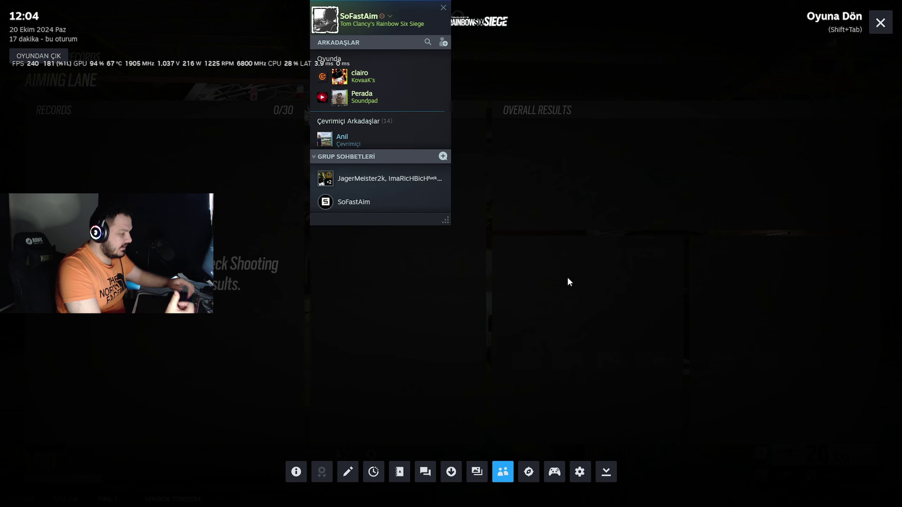
key(shift+Tab)
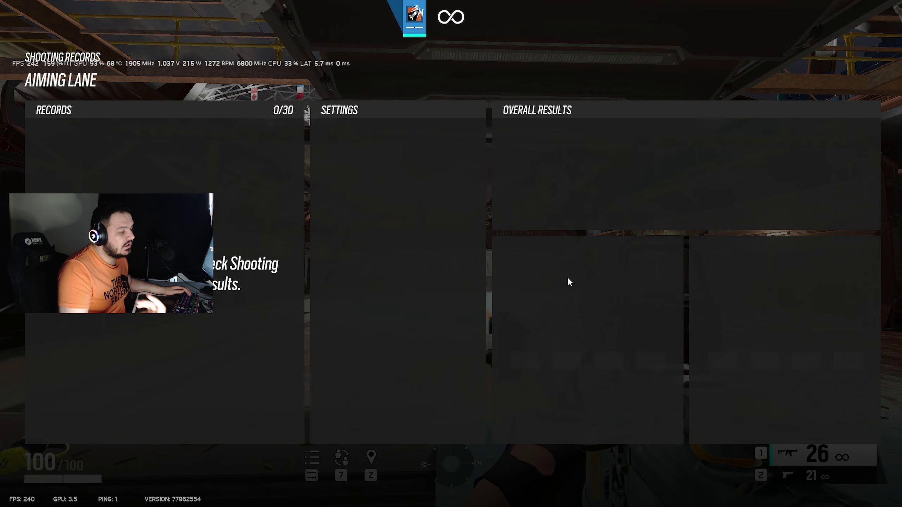
key(shift+Tab)
key(shift+Tab)
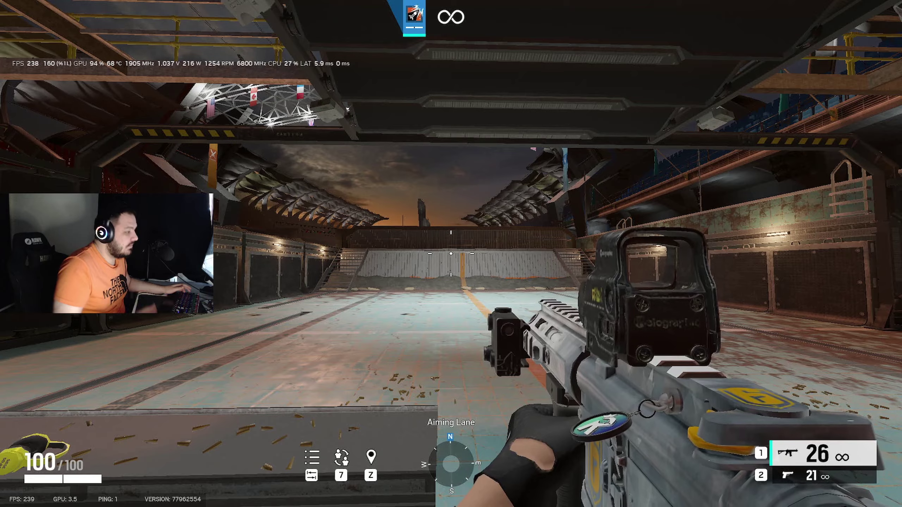
key(s)
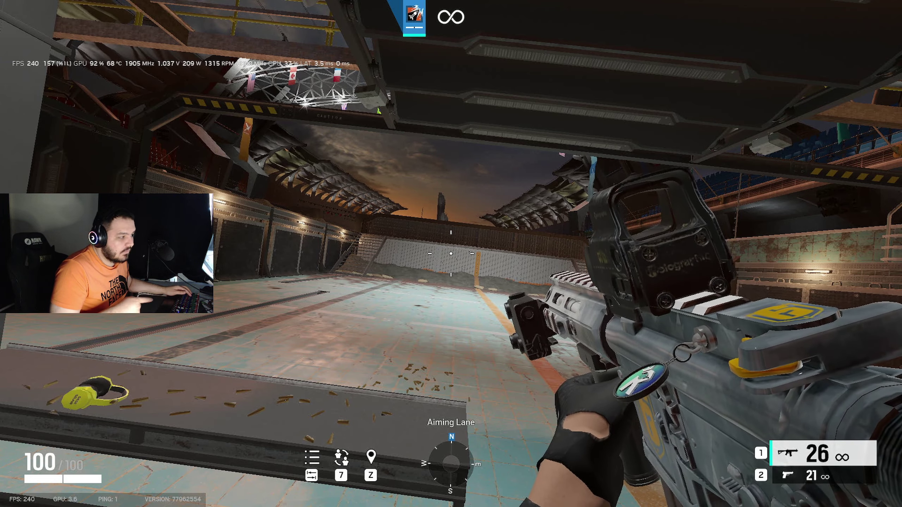
key(w)
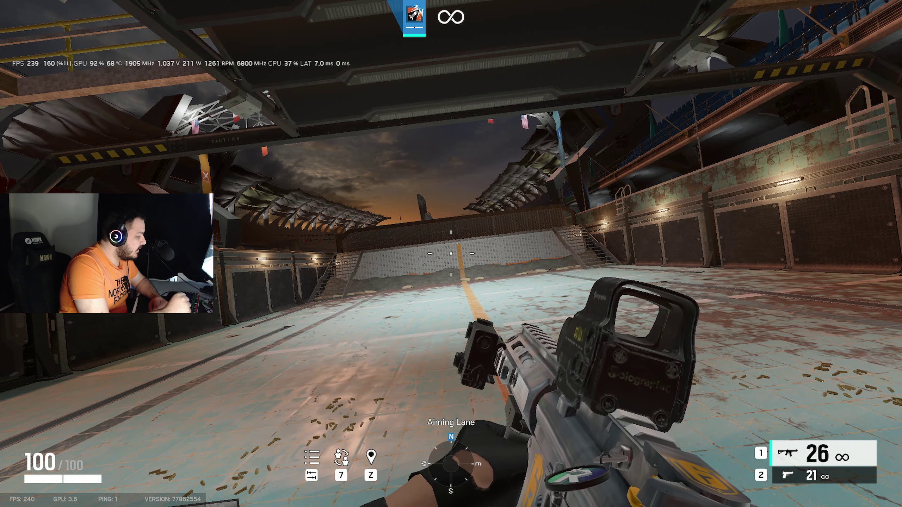
Try VSync at 1 Frame in the game's display options, and decline to apply the change when leaving for the graphics settings
key(Escape)
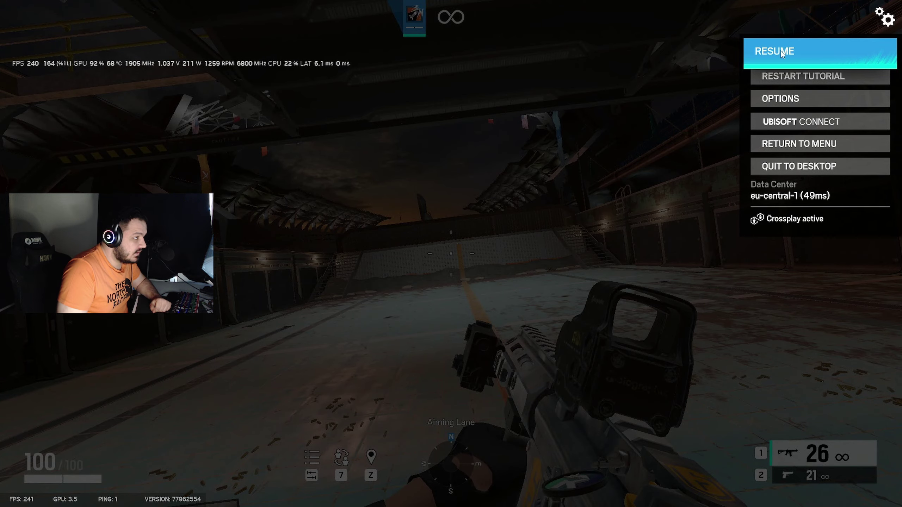
click(773, 99)
click(257, 77)
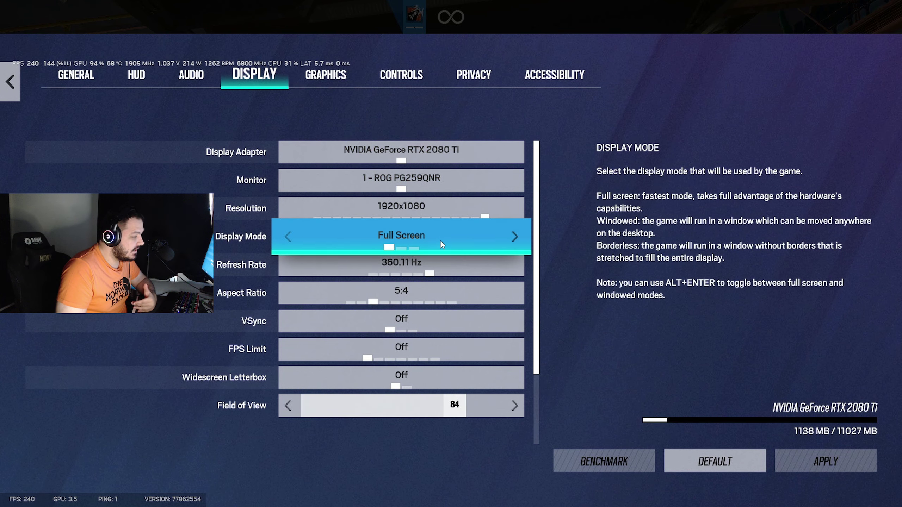
click(510, 319)
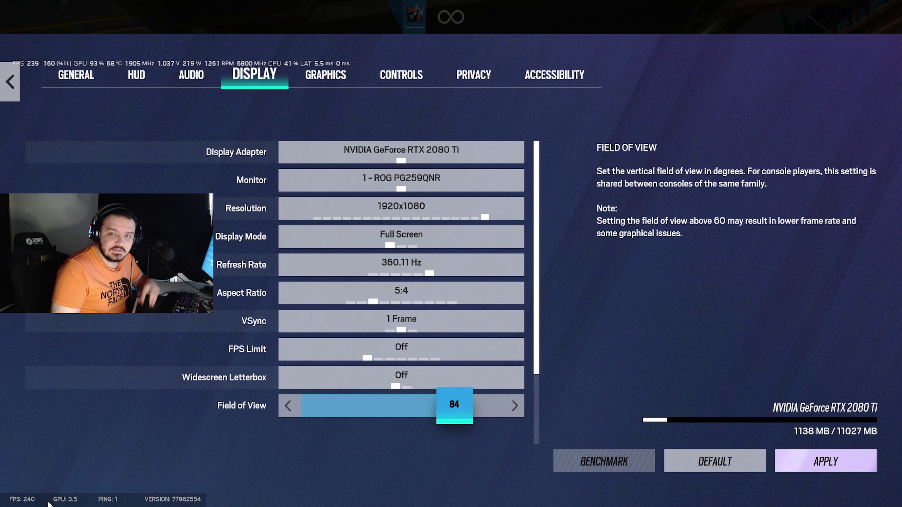
click(330, 76)
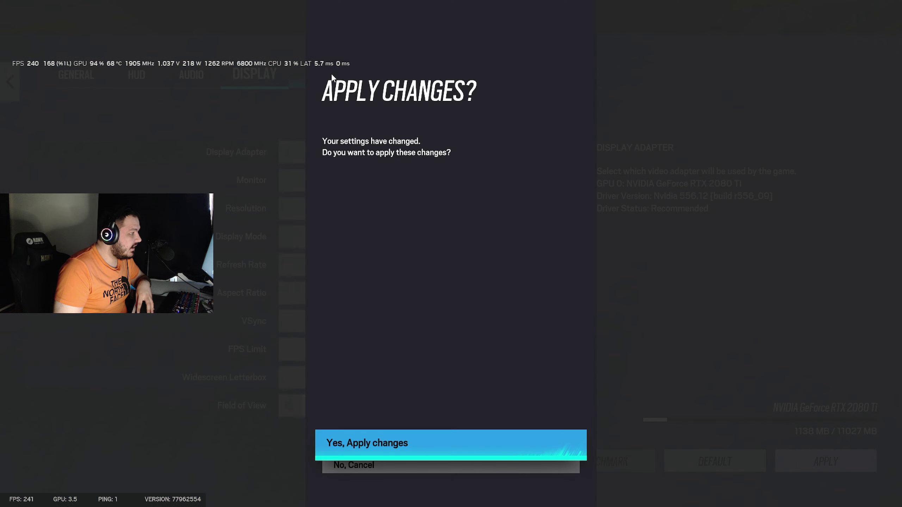
click(415, 464)
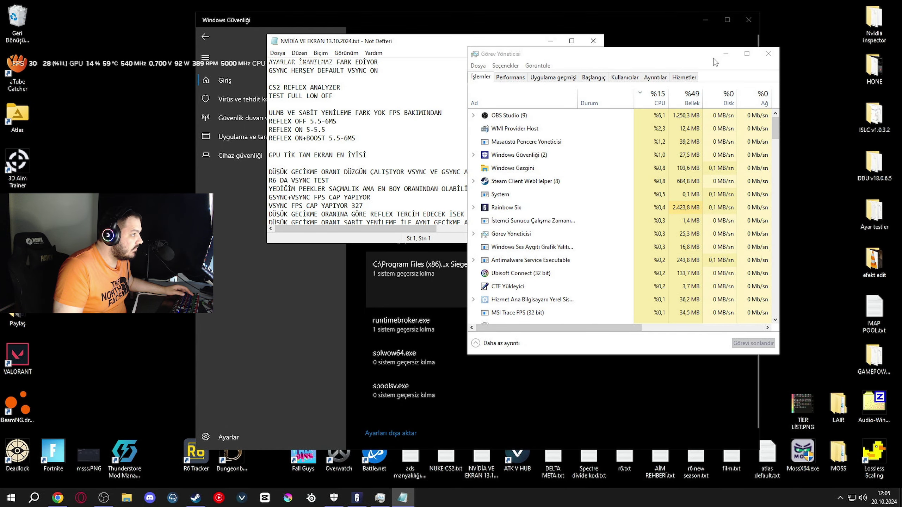
Minimize Task Manager, maximize the NVİDİA VE EKRAN 13.10.2024.txt notes, and review the ULMB and Reflex latency lines
click(726, 54)
scroll(426, 160, down, 2)
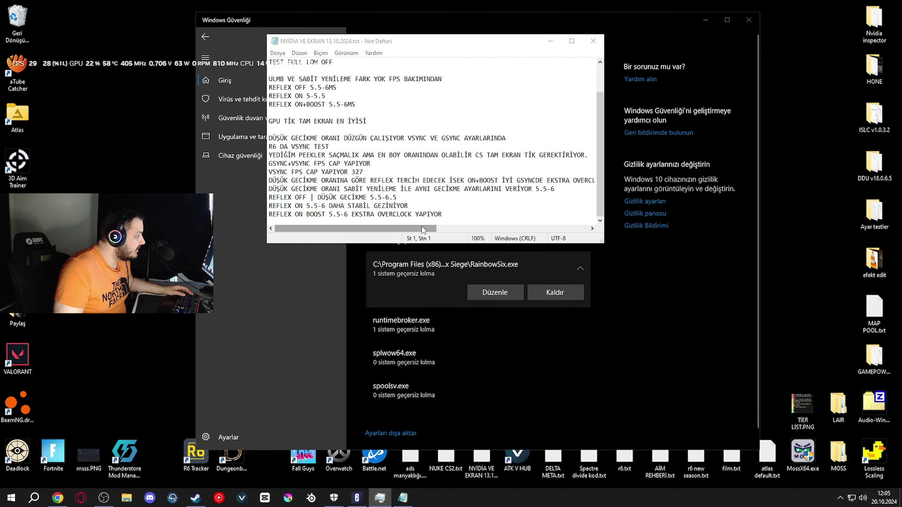
click(572, 41)
scroll(259, 216, up, 8)
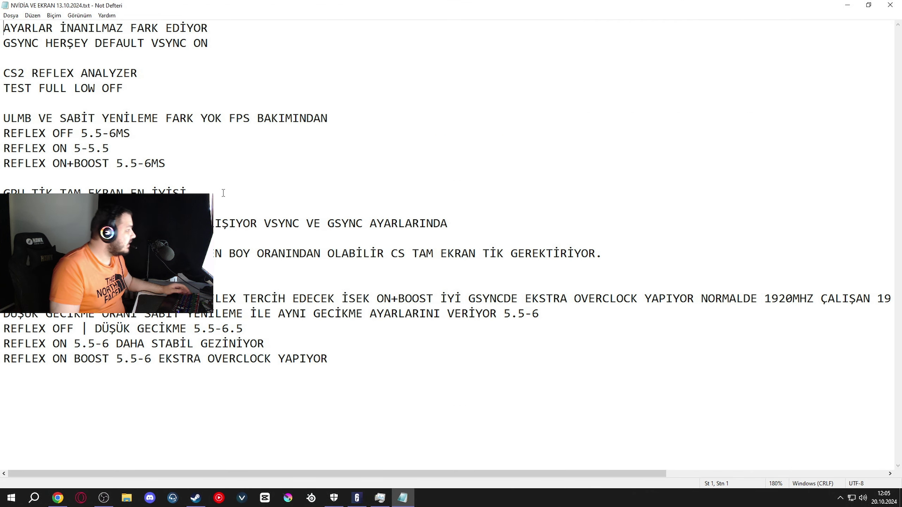
drag(204, 172, 1, 108)
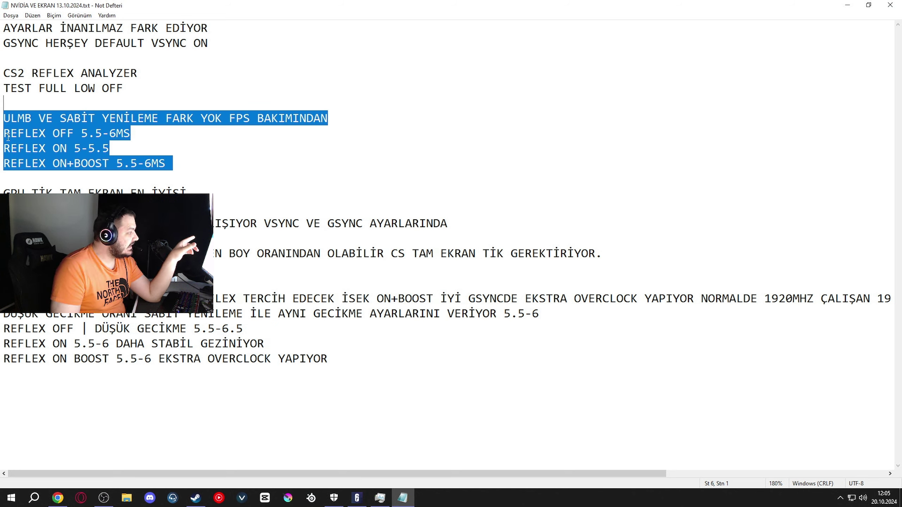
click(244, 157)
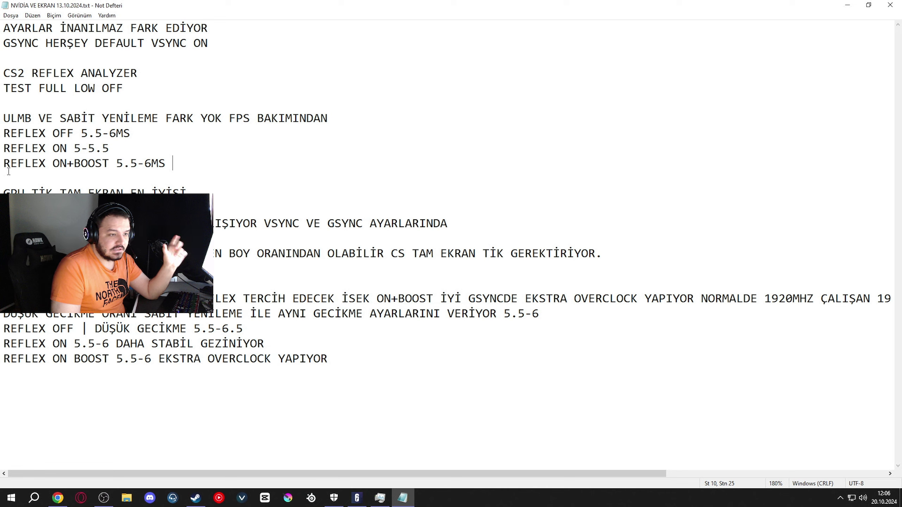
Minimize the notes, open the NVIDIA Control Panel and view the G-SYNC and 3D settings management (3D Ayarlarının Yönetilmesi) pages
click(848, 5)
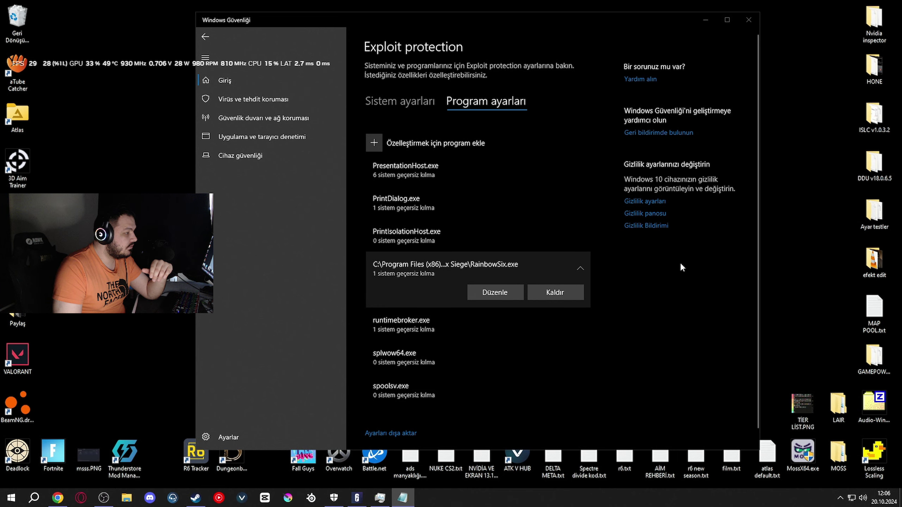
right_click(790, 246)
click(827, 318)
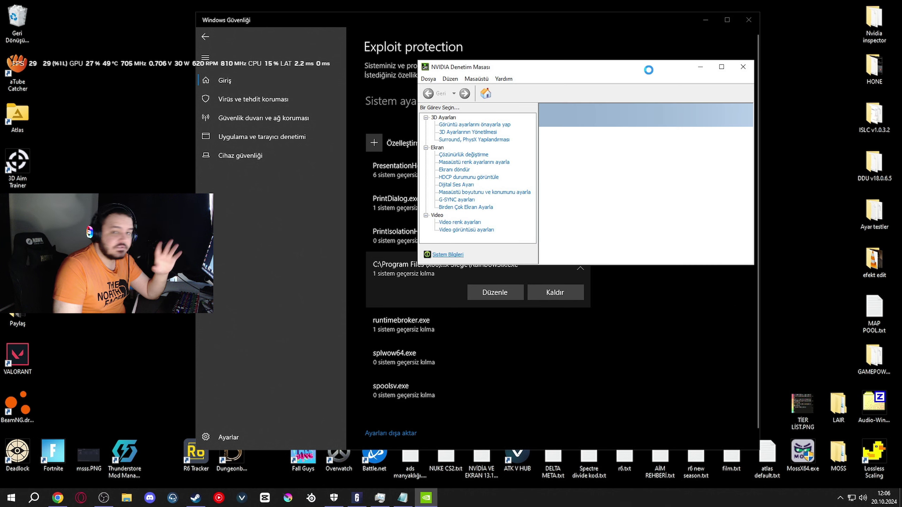
click(461, 200)
click(468, 132)
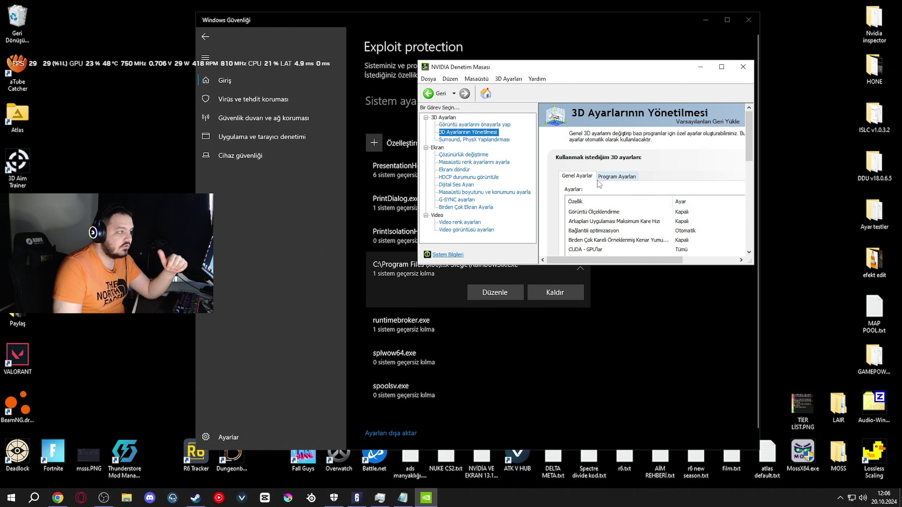
Open the desktop size and position page (Masaüstü boyutunu ve konumunu ayarla) full screen and examine the choices for where scaling is performed
click(497, 192)
key(super+Up)
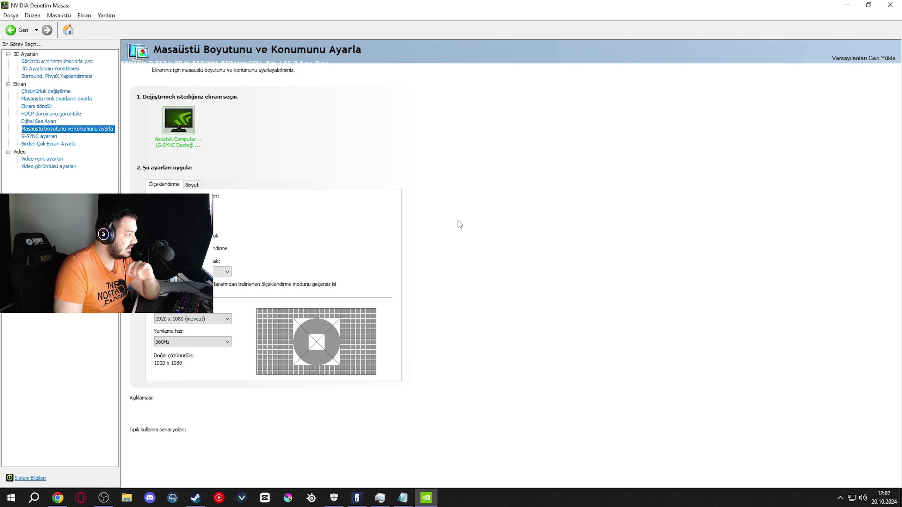
click(230, 271)
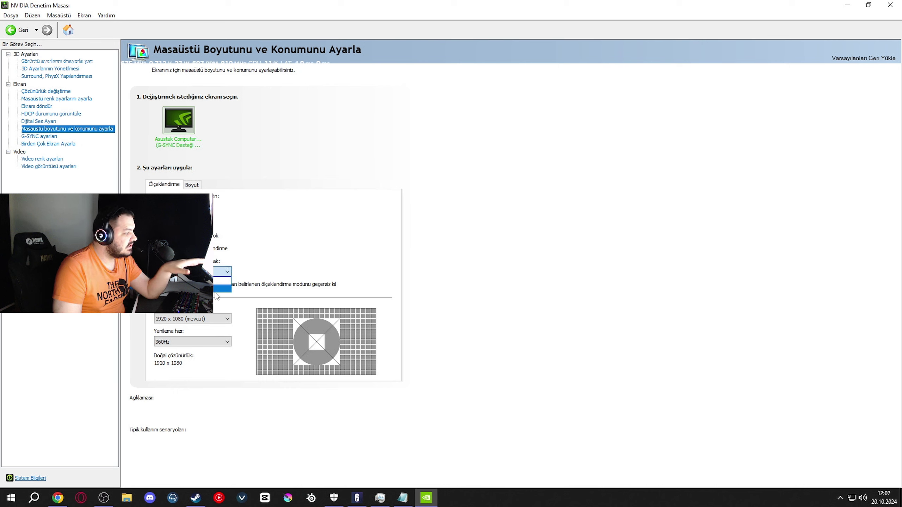
click(216, 269)
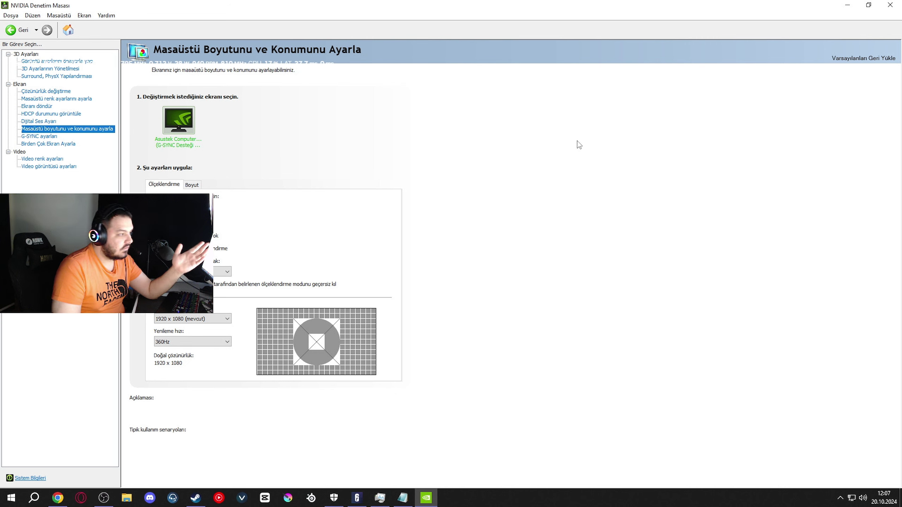
click(228, 271)
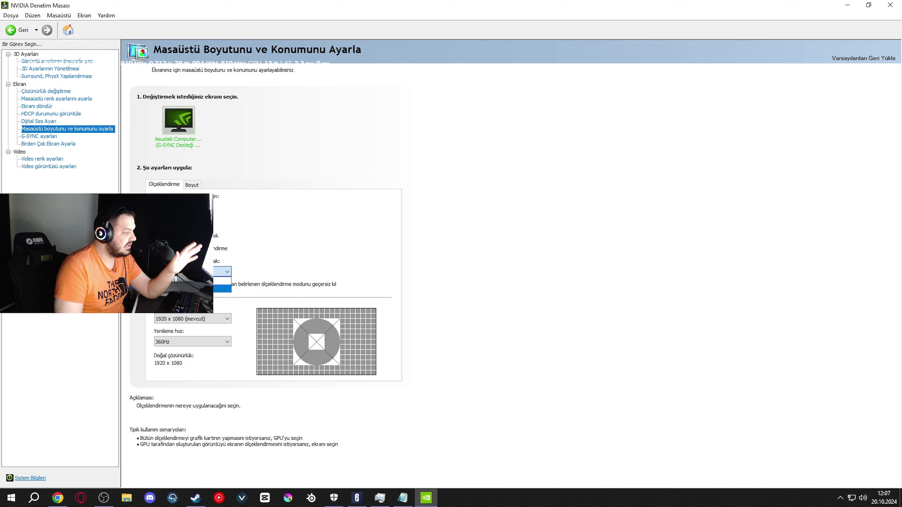
click(216, 281)
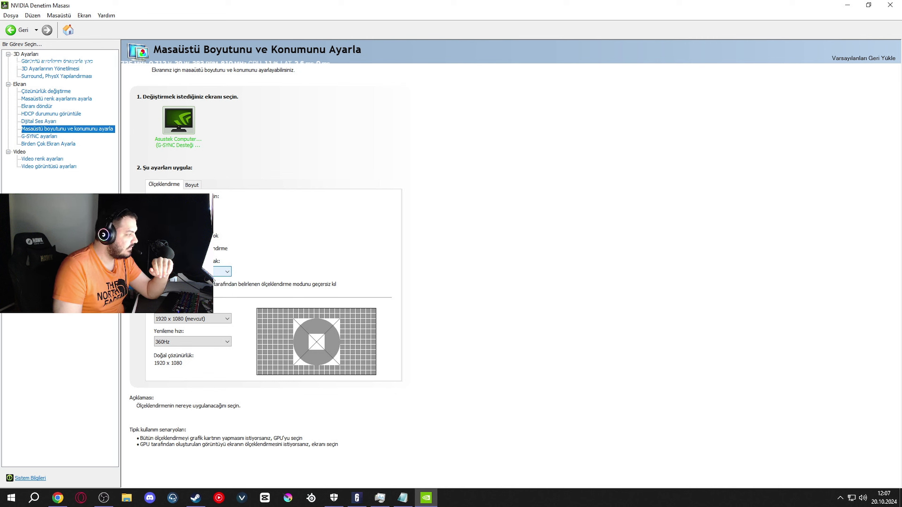